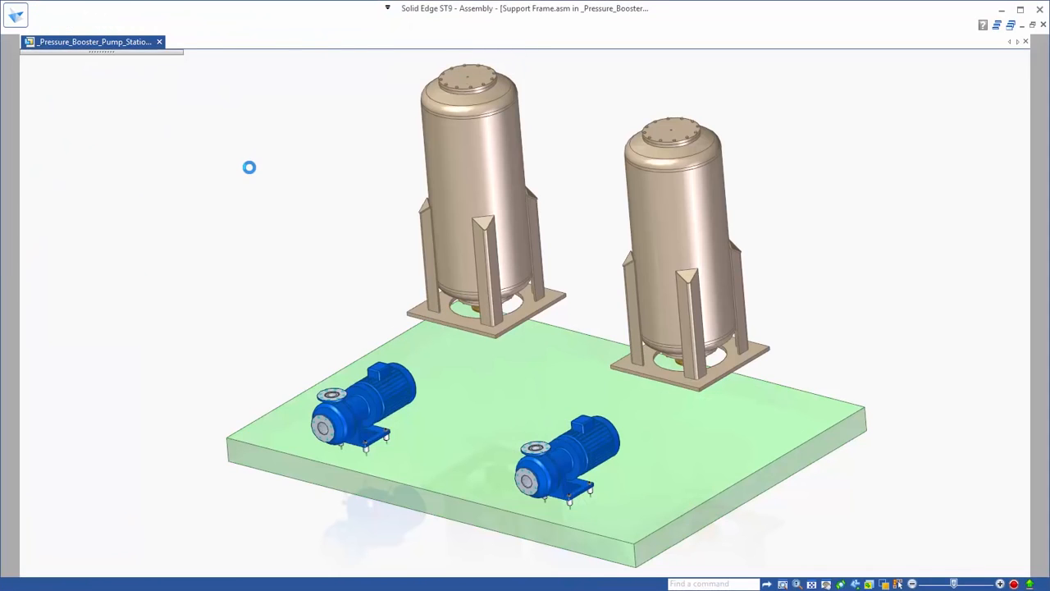
Edit the base part in place, extruding both tank-stand undersides down to the base's top face, and return to the support frame assembly.
click(480, 406)
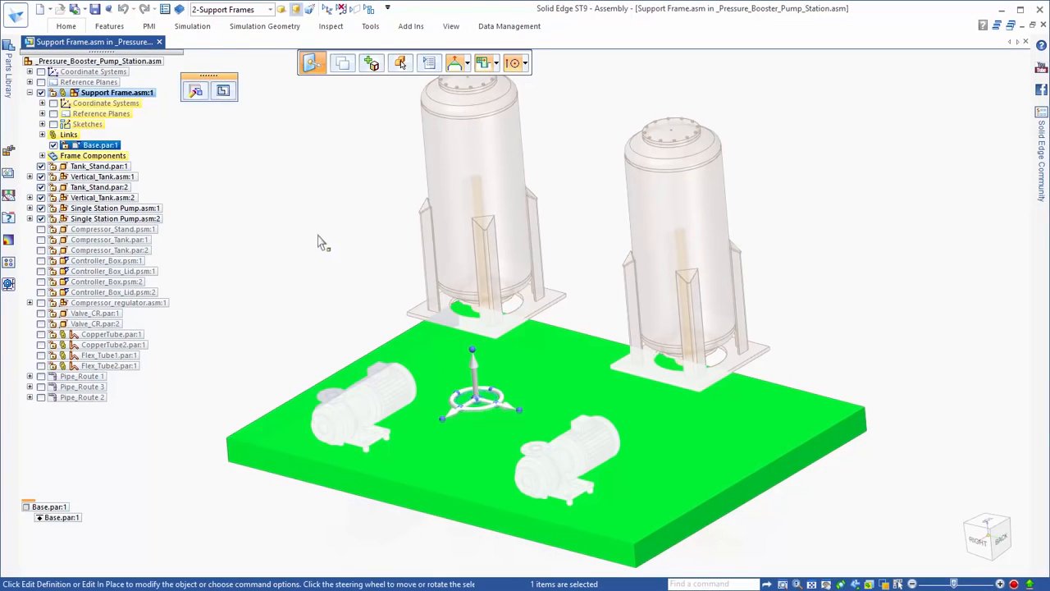
click(223, 92)
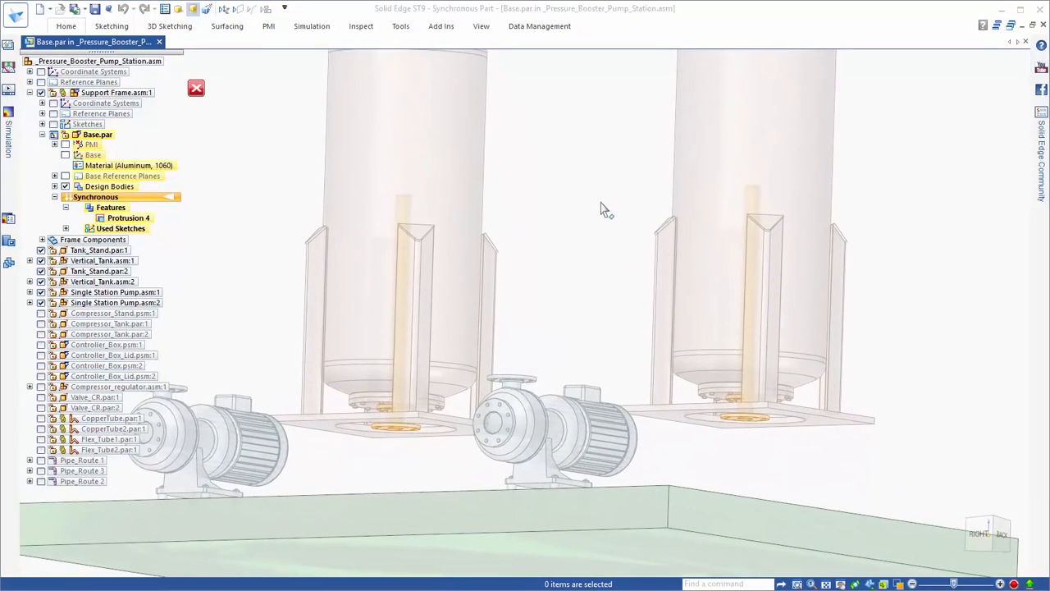
right_click(603, 212)
click(576, 225)
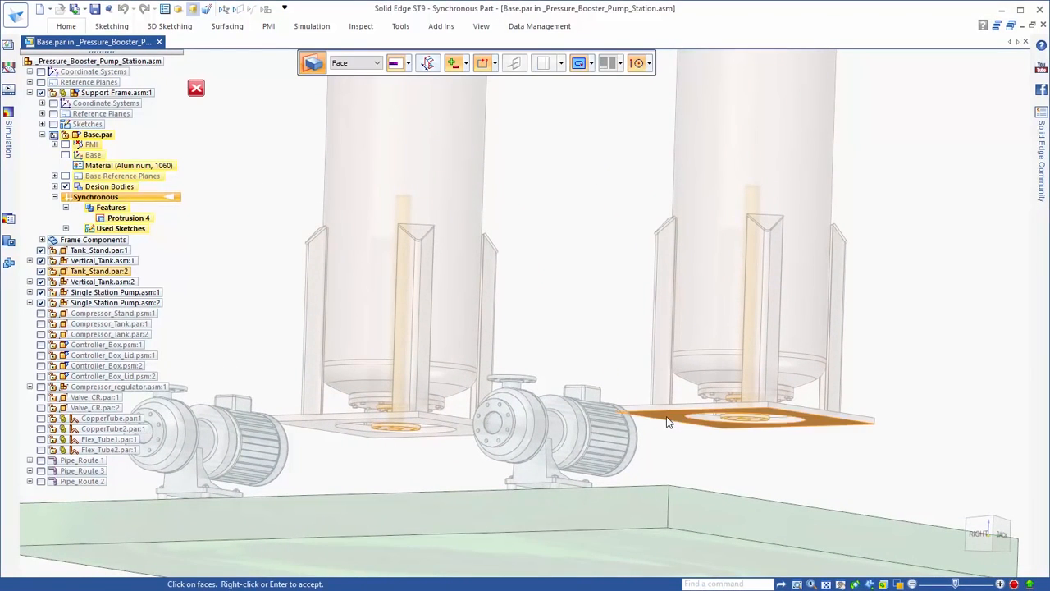
click(630, 425)
click(314, 429)
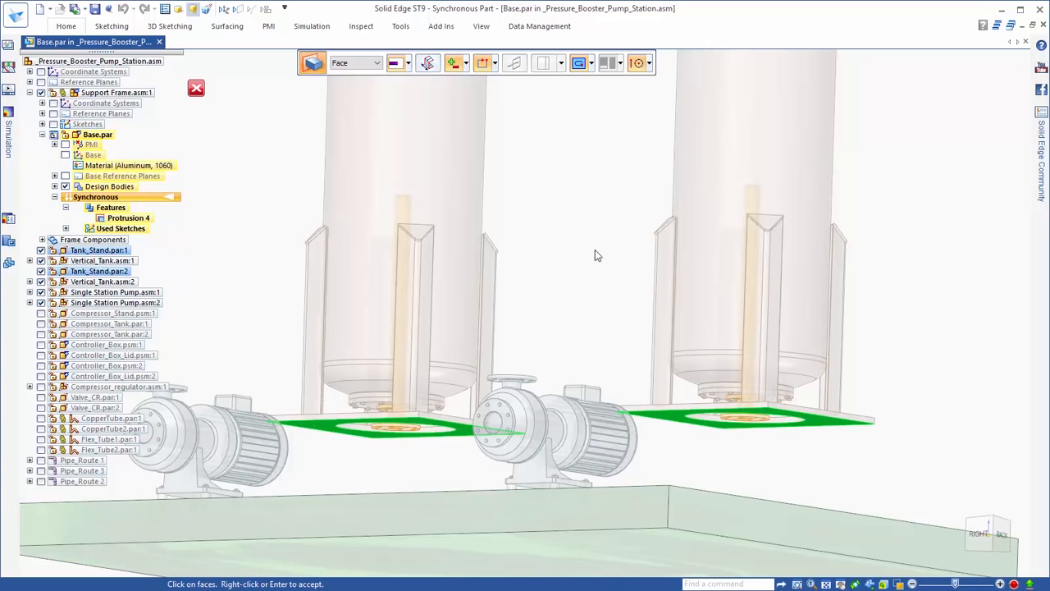
right_click(588, 290)
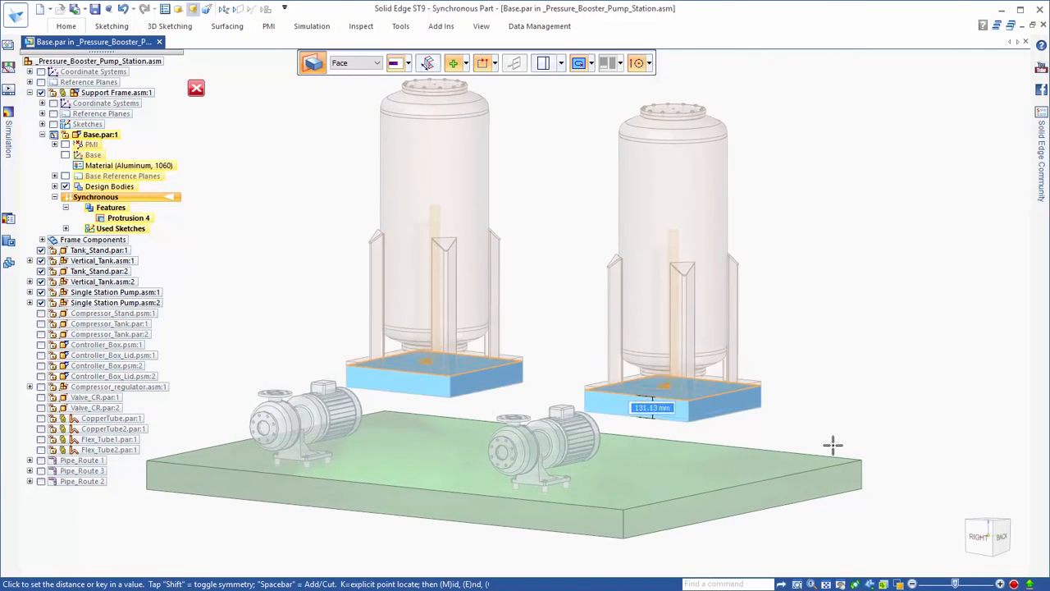
click(859, 453)
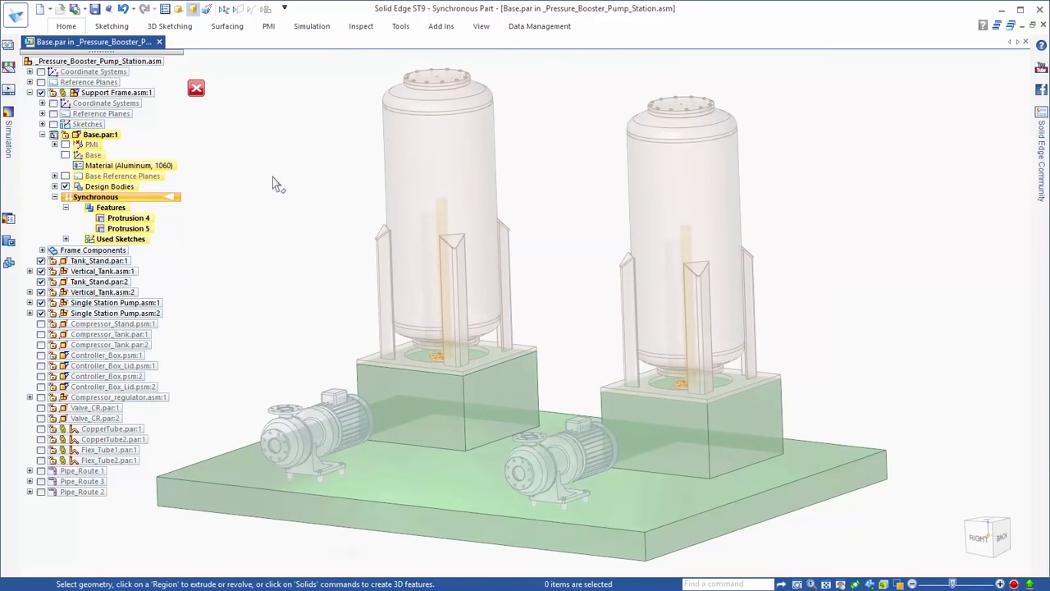
click(196, 91)
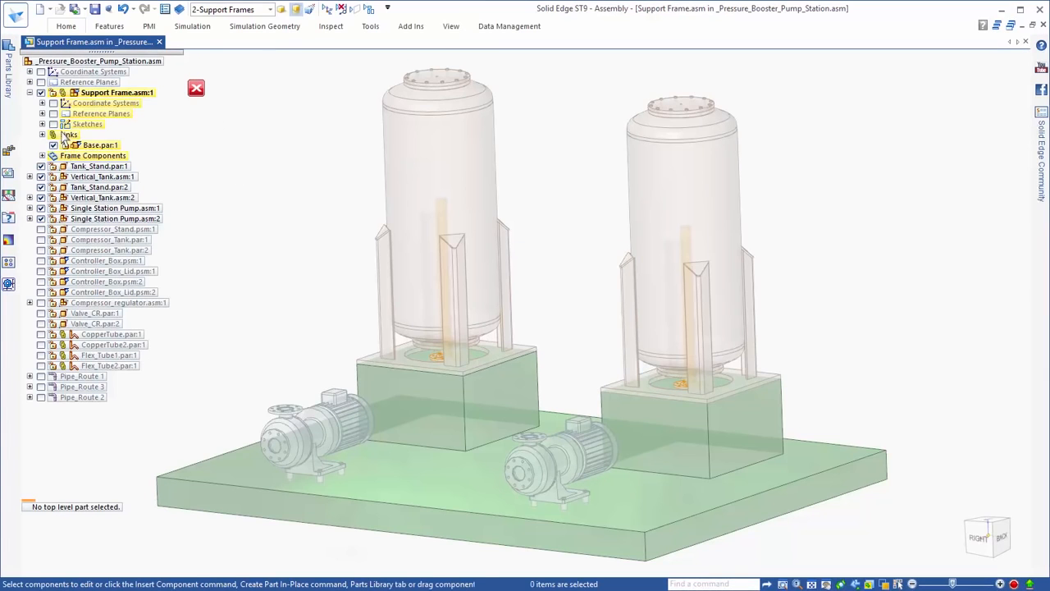
Show the support frame's sketches and open the Cross Frames sketch for editing.
click(53, 123)
key(ctrl+r)
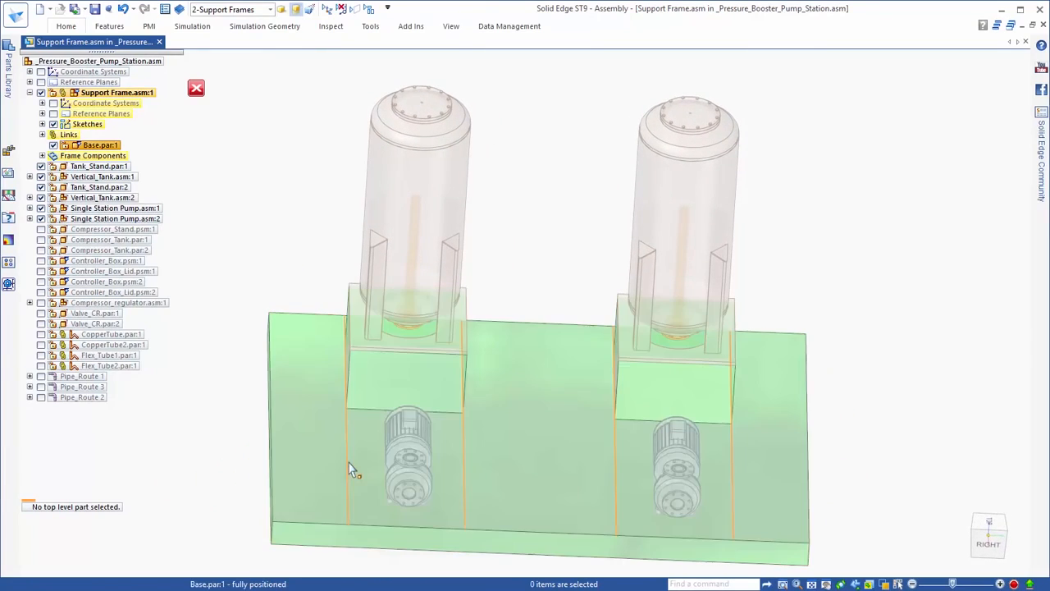
click(349, 465)
double_click(349, 465)
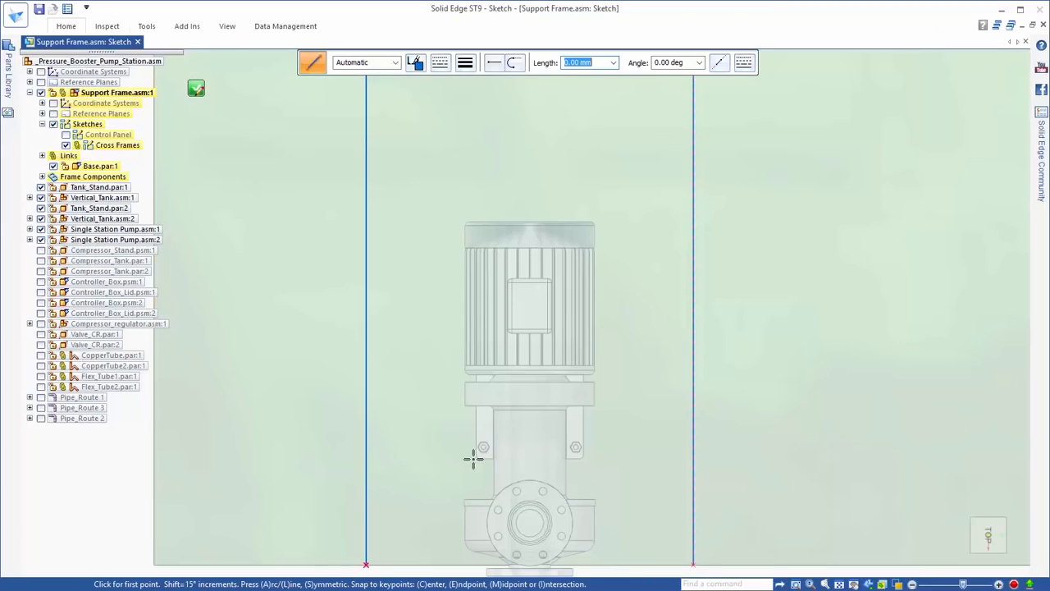
Draw two horizontal lines between the outermost vertical sketch lines, one through each row of pump mounting bolts.
click(367, 446)
scroll(275, 446, down, 3)
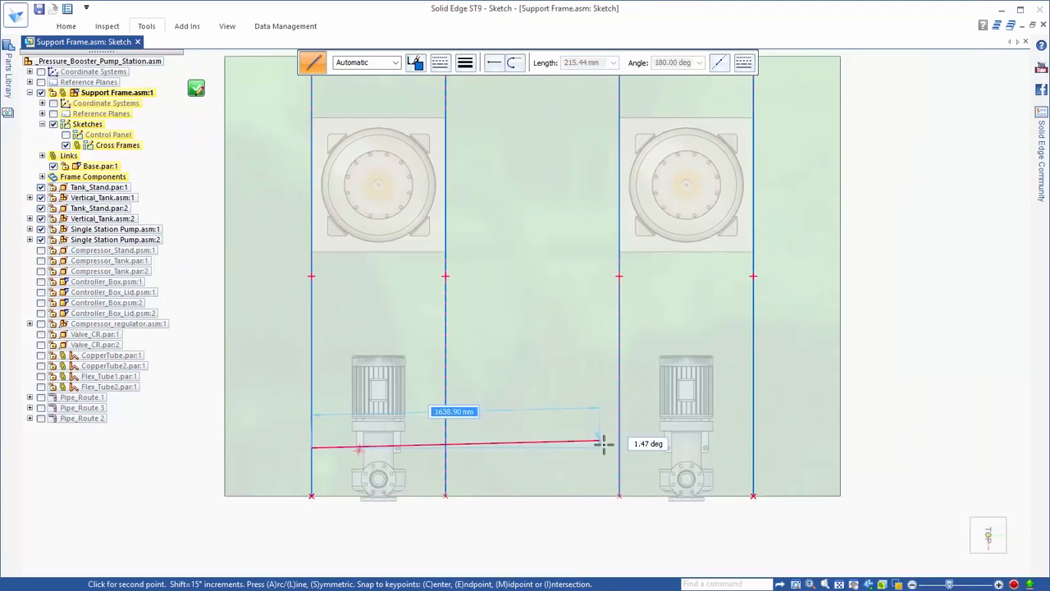
click(754, 448)
scroll(481, 459, up, 4)
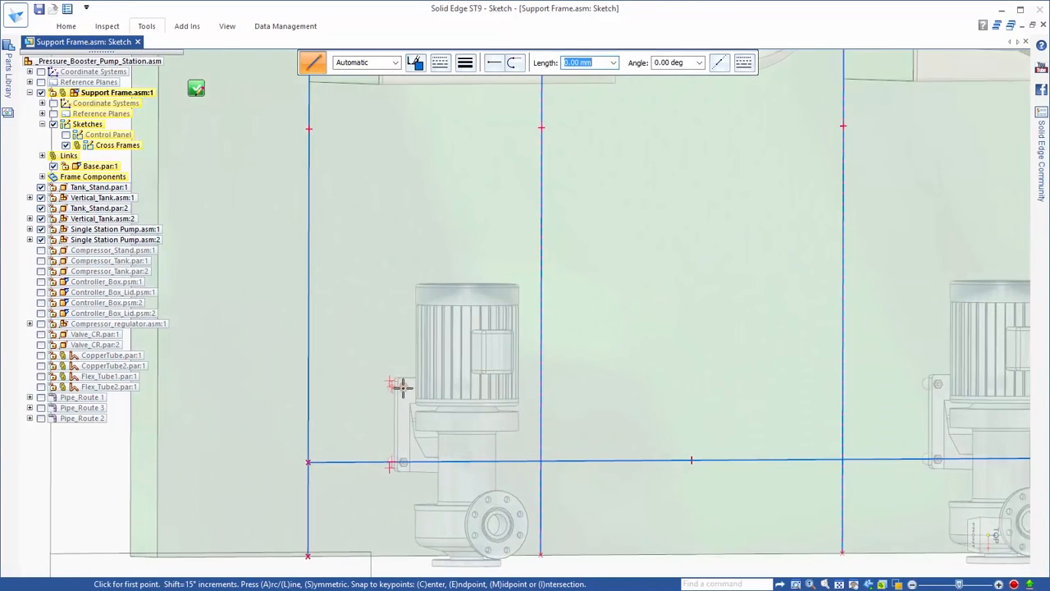
click(308, 387)
scroll(288, 400, down, 3)
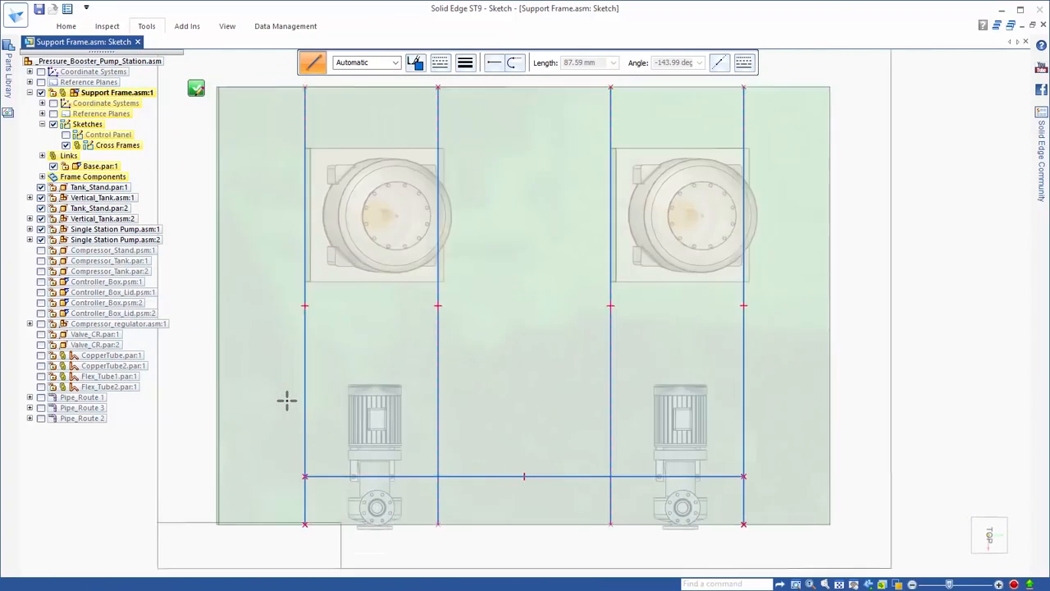
click(740, 445)
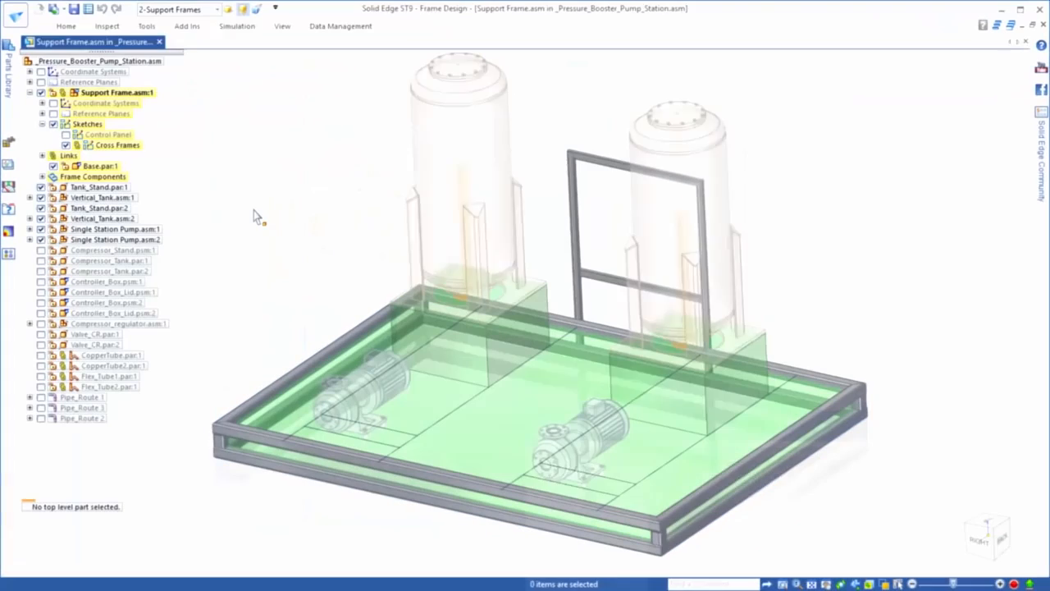
Create frame members in 80x80x5 square tubing along the four long lines of the Cross Frames sketch.
right_click(254, 210)
click(256, 241)
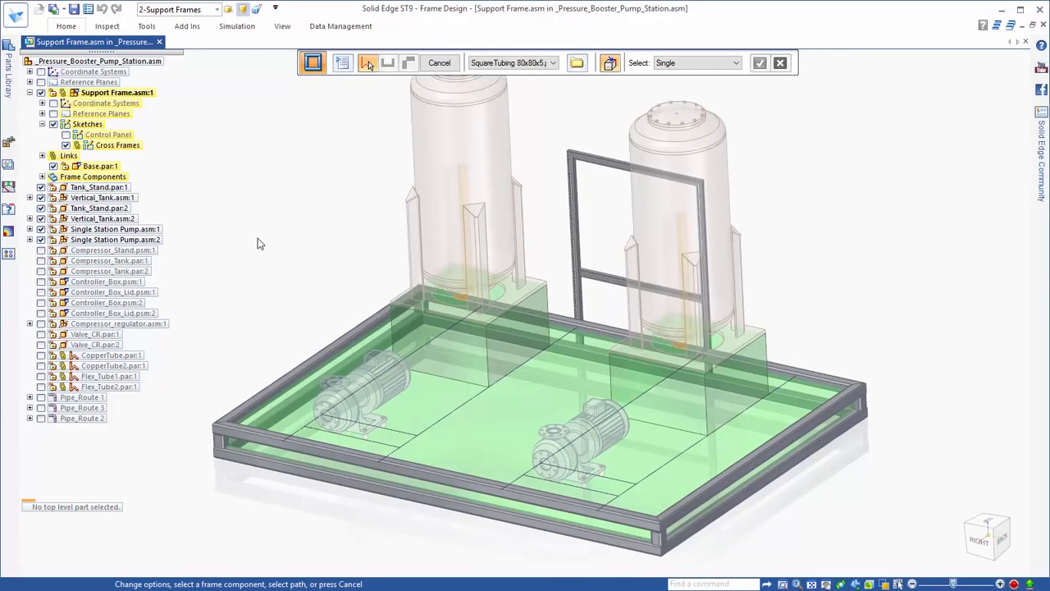
click(406, 356)
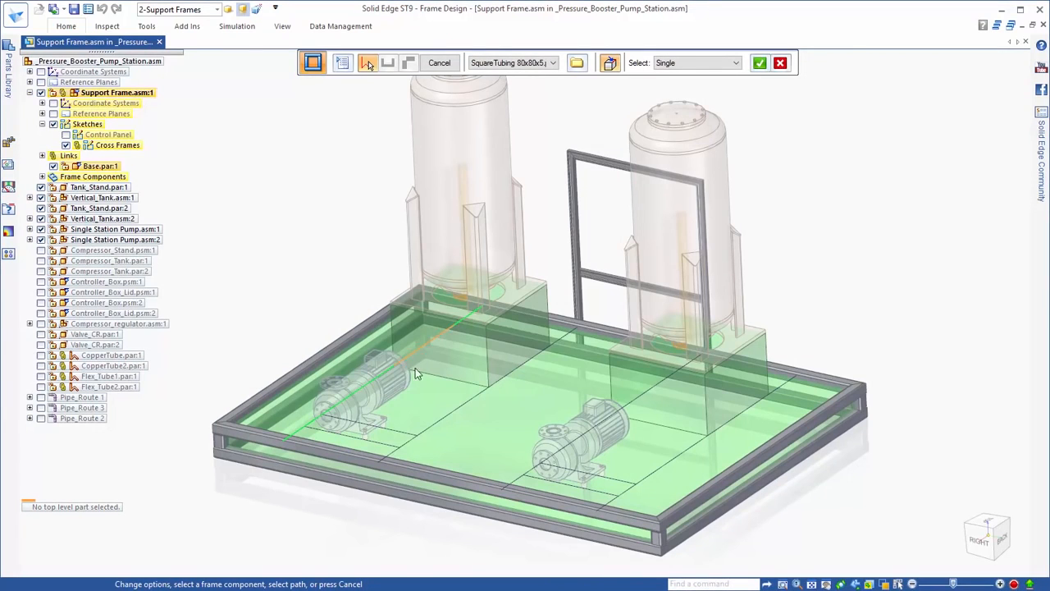
click(440, 424)
click(580, 439)
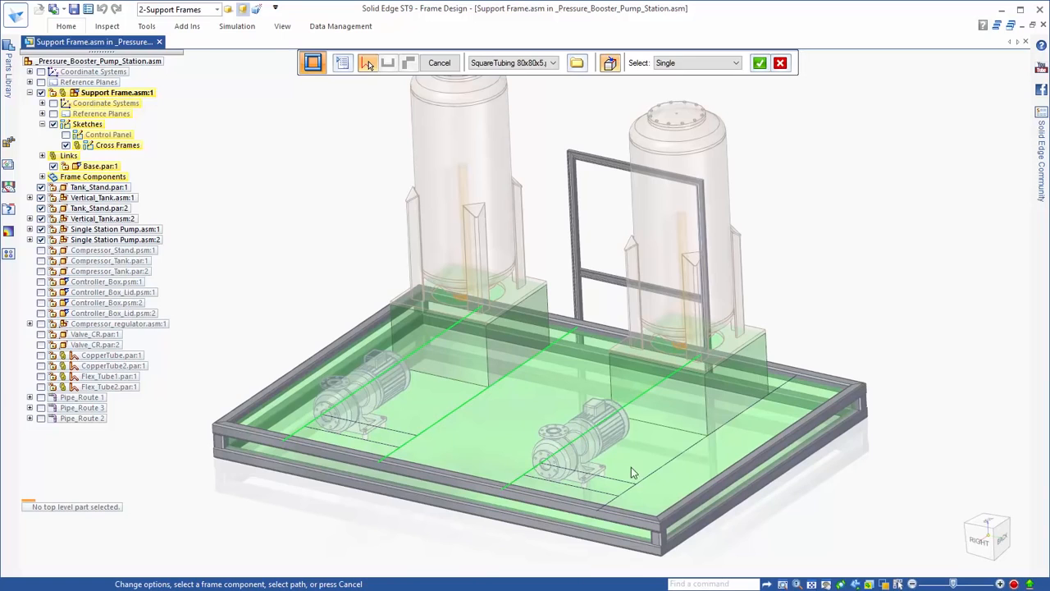
right_click(848, 236)
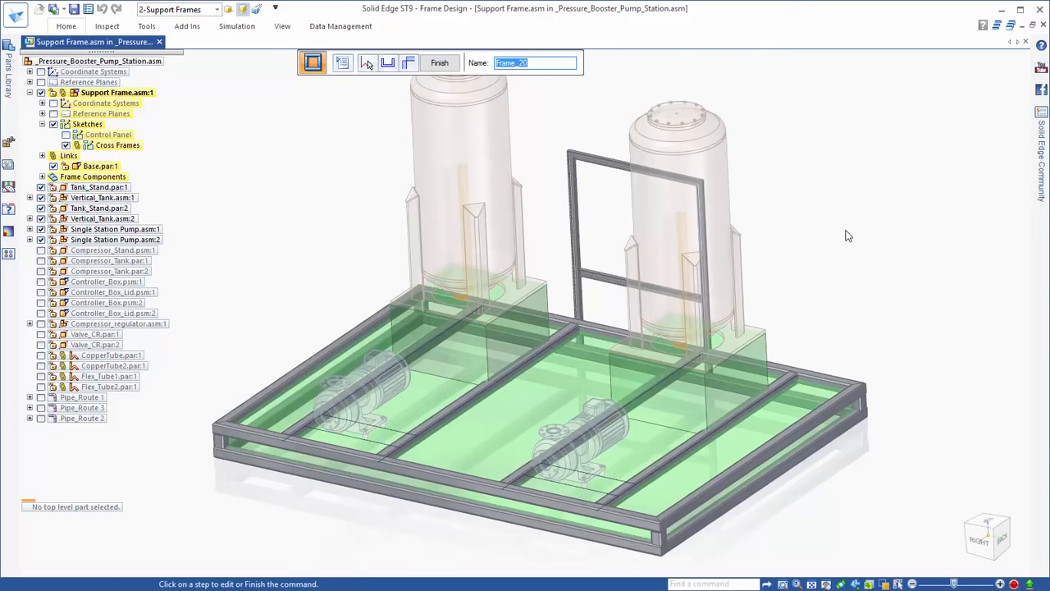
right_click(849, 237)
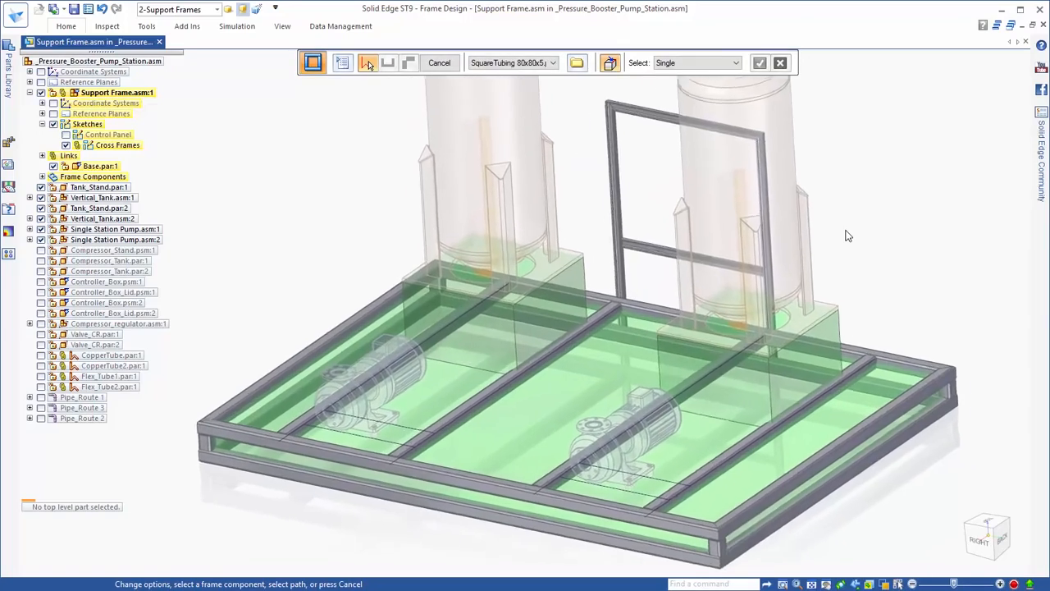
Add C-Channel 50x25 frame members along the short cross lines beneath both pumps.
scroll(848, 236, up, 4)
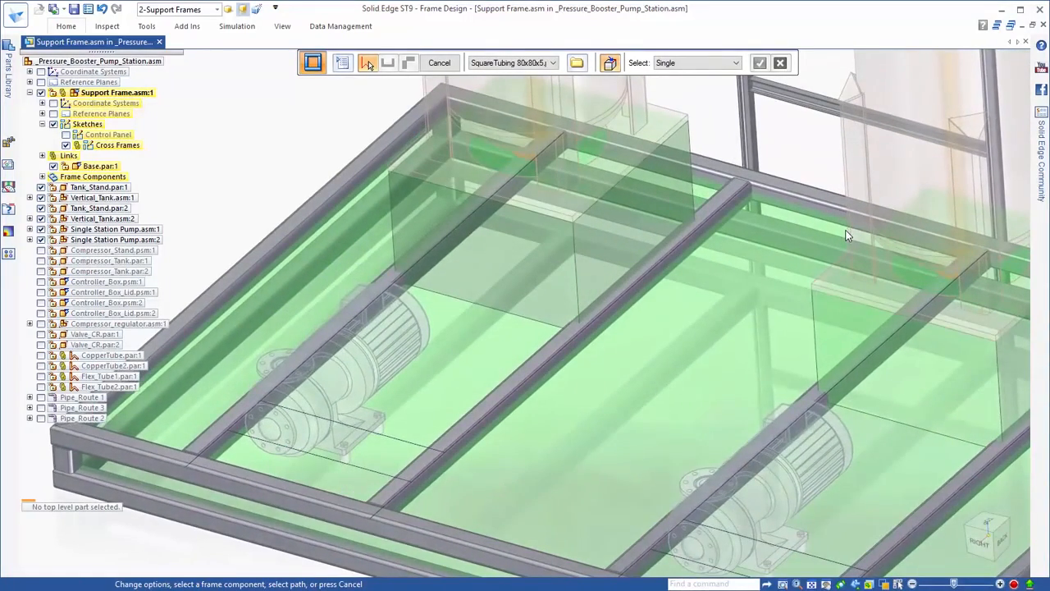
click(553, 63)
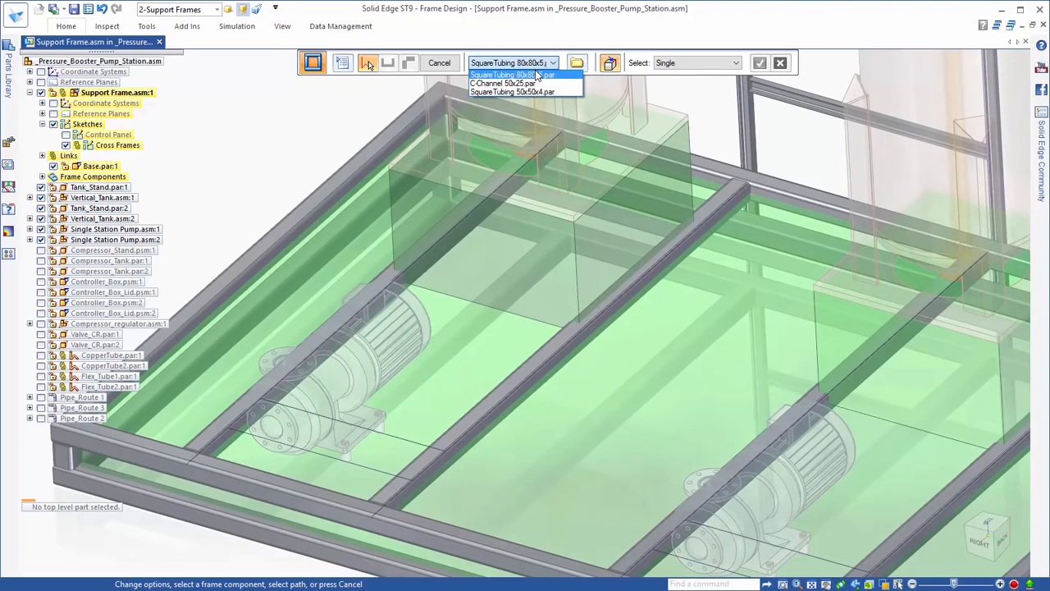
click(538, 84)
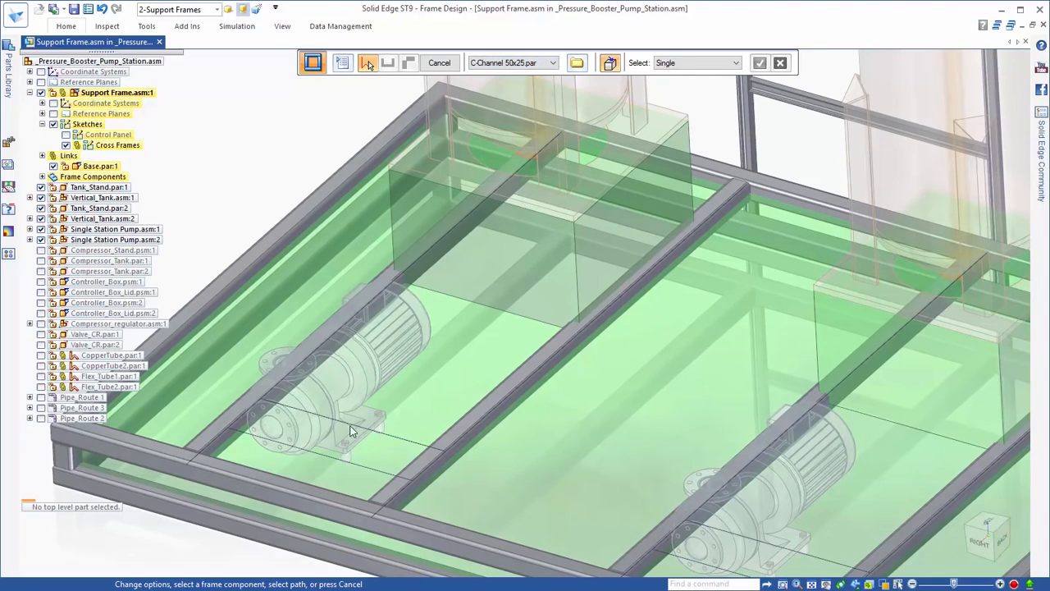
click(362, 466)
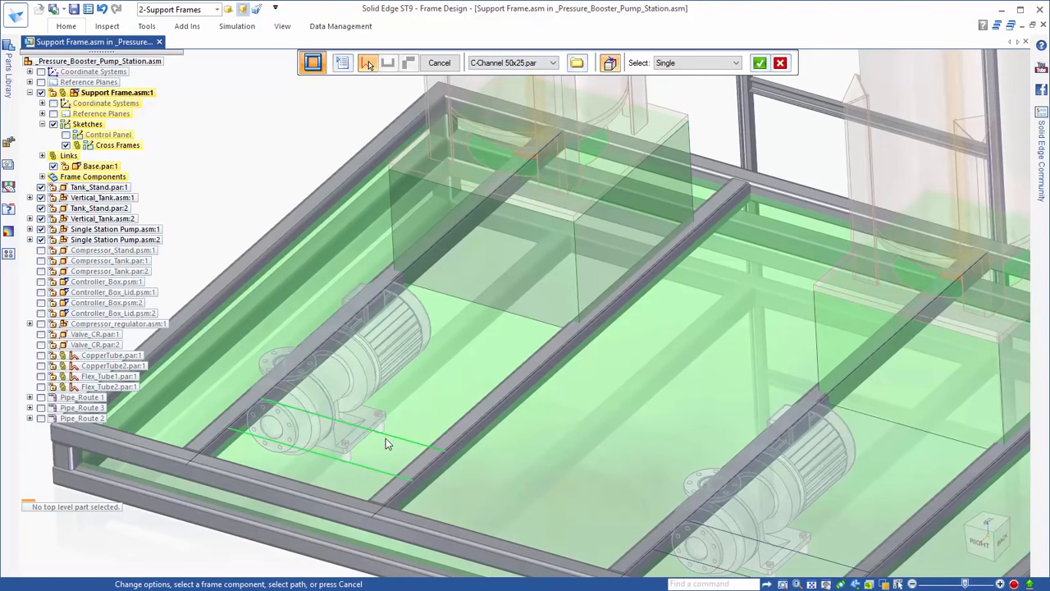
click(718, 562)
right_click(559, 429)
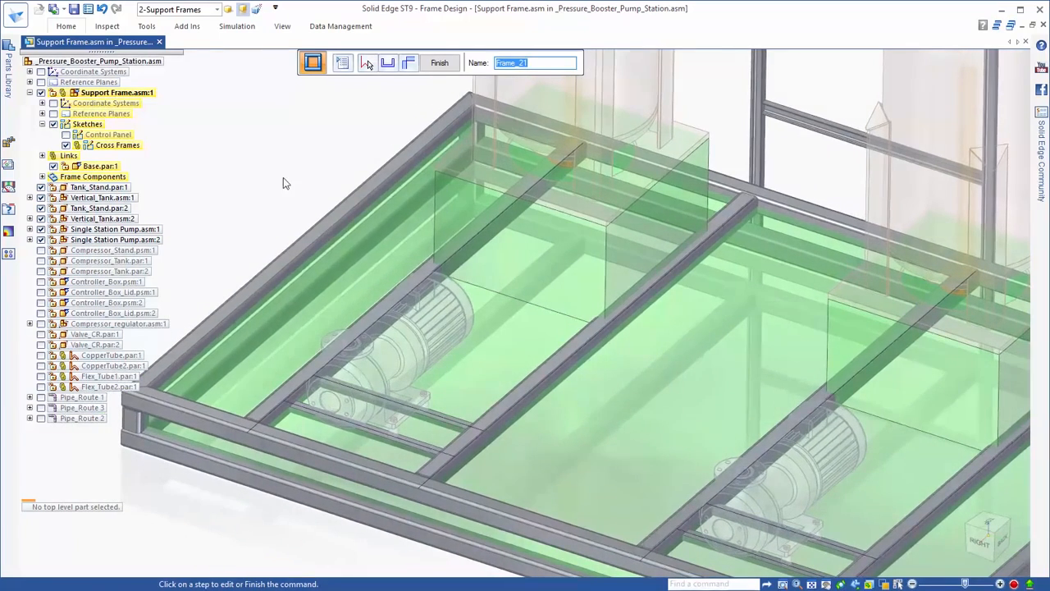
Hide the surrounding station components and the base part so only the support frame is displayed.
key(ctrl+shift+p)
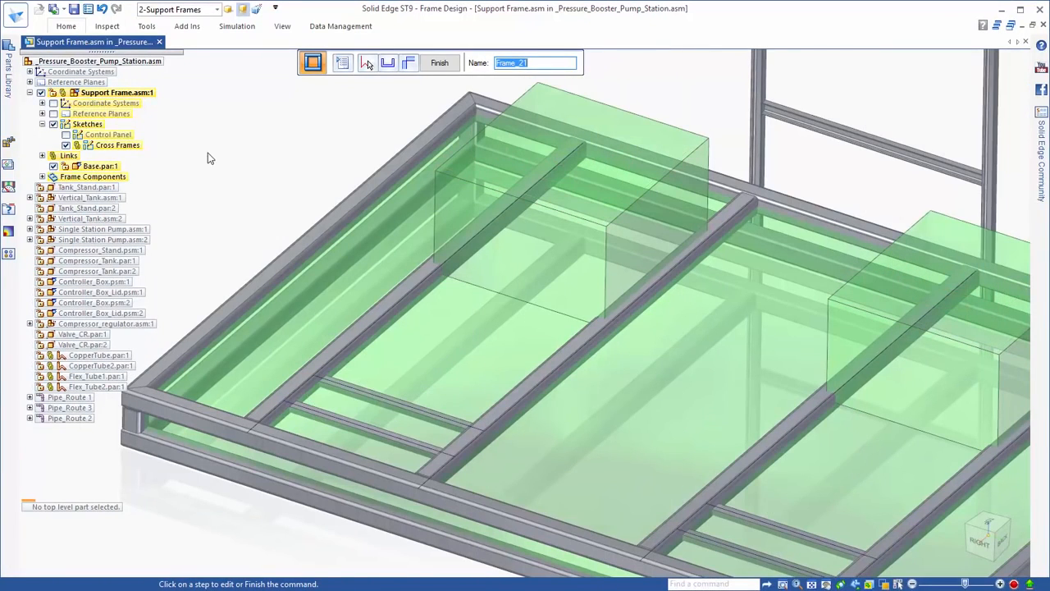
click(54, 165)
scroll(364, 363, up, 5)
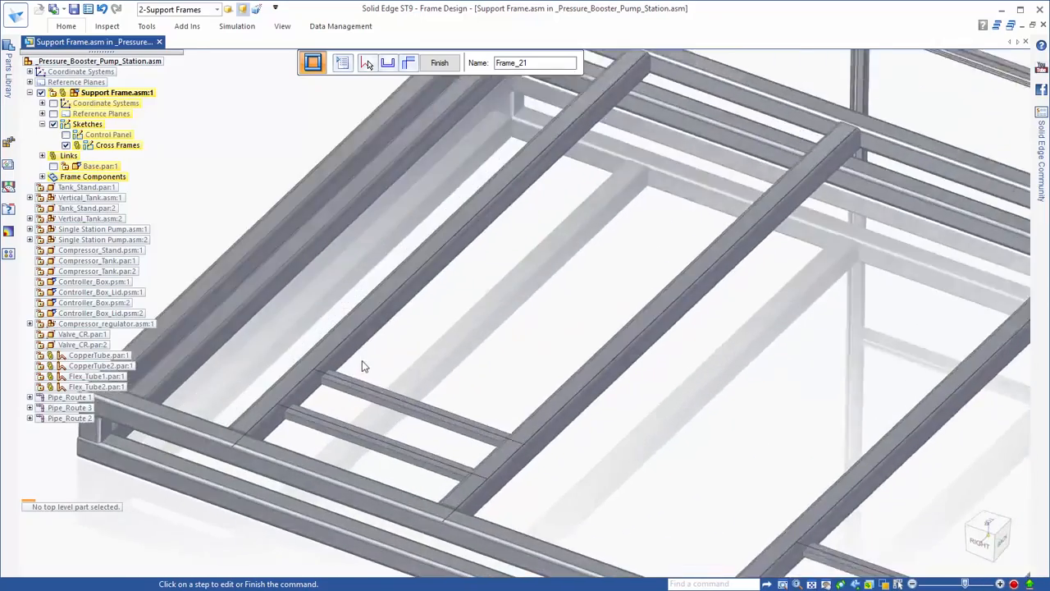
scroll(426, 378, up, 5)
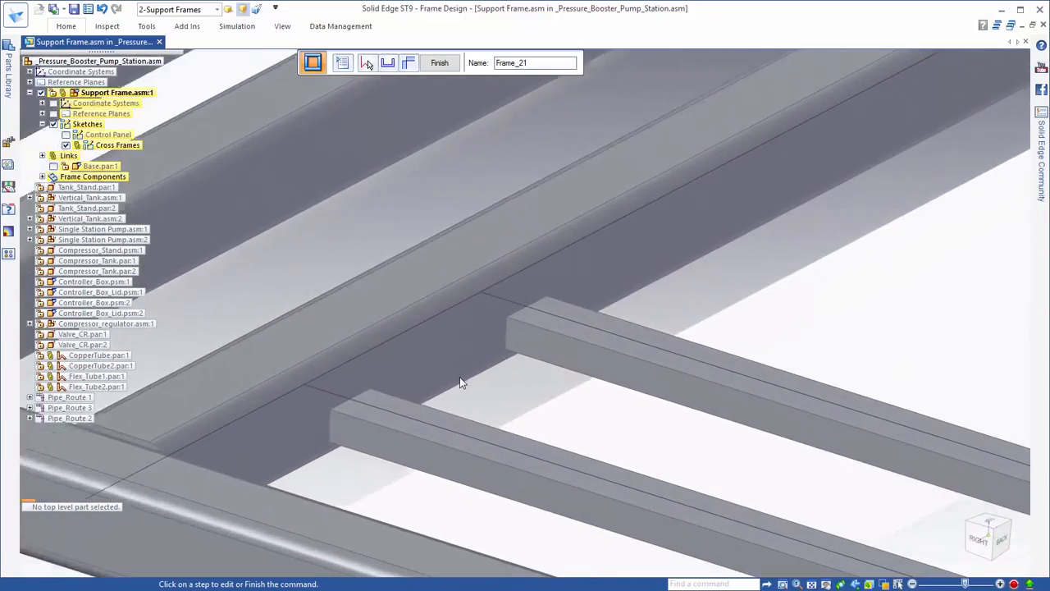
Redefine the C-channel cross sections' origin at the keypoint just below the web, and finish the frame.
click(388, 64)
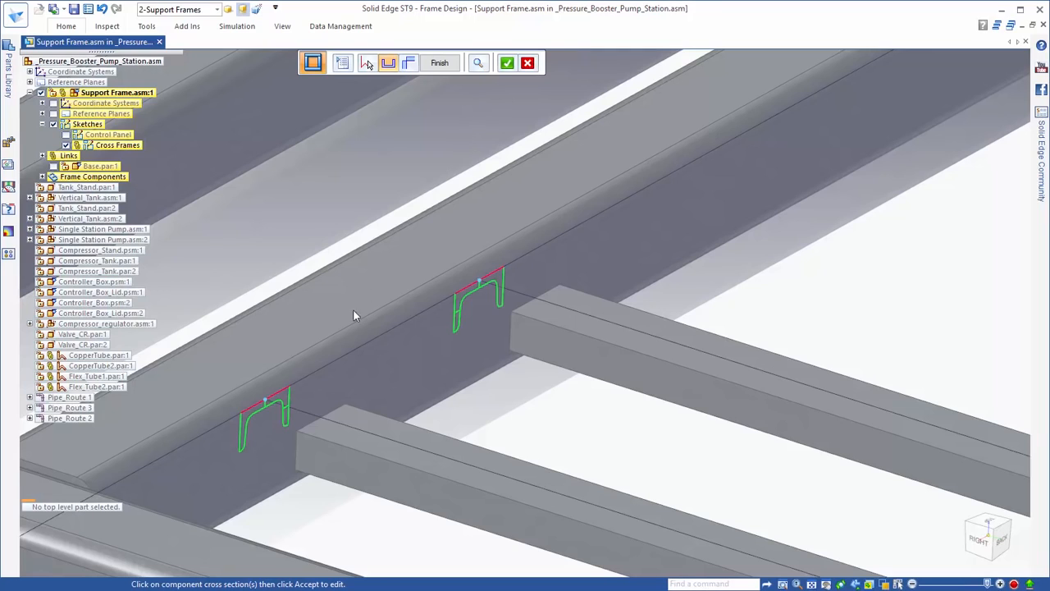
click(504, 310)
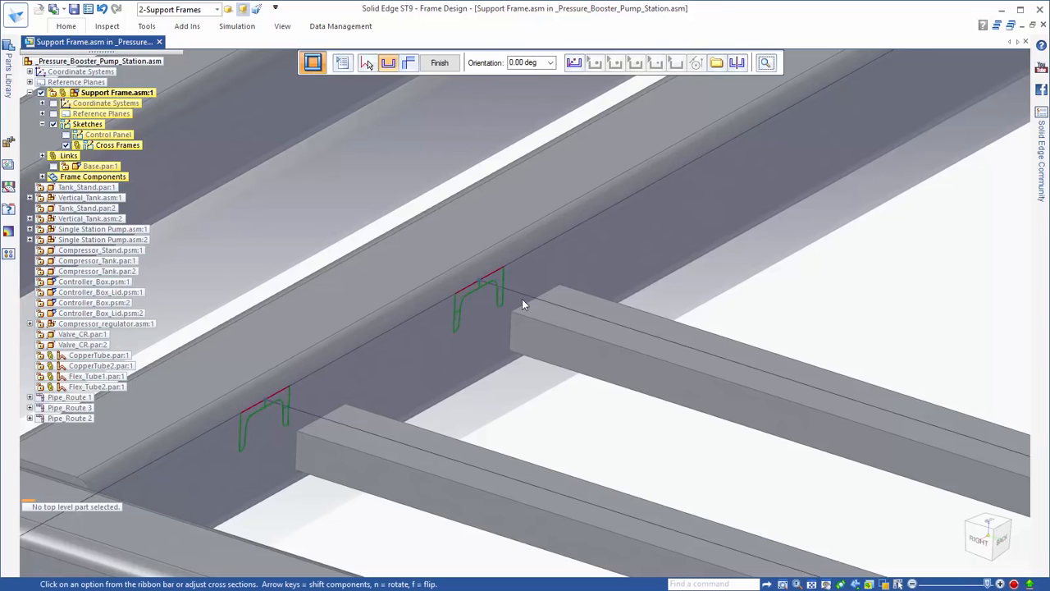
click(577, 68)
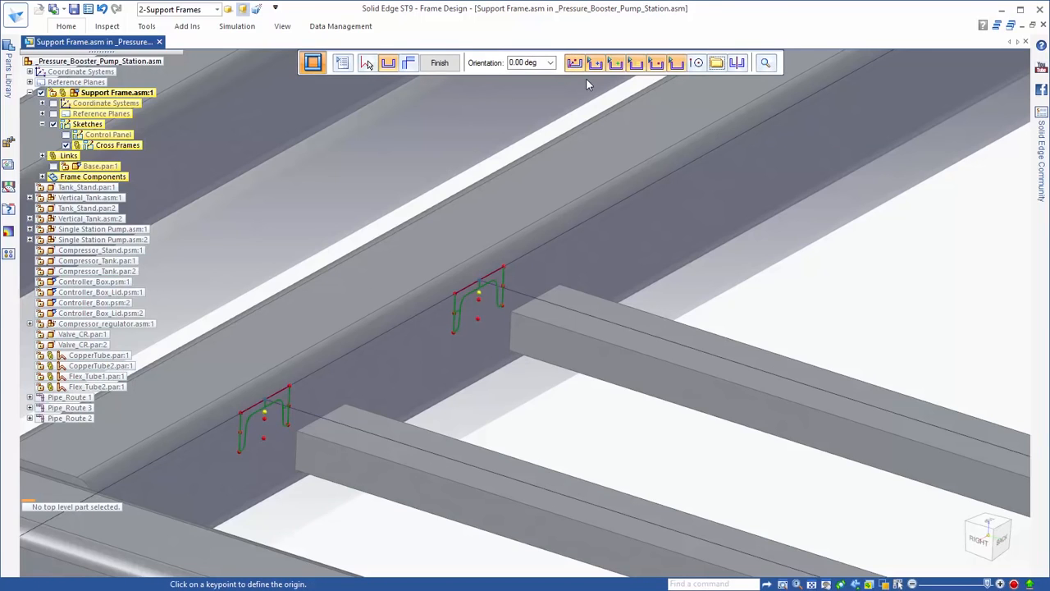
click(265, 414)
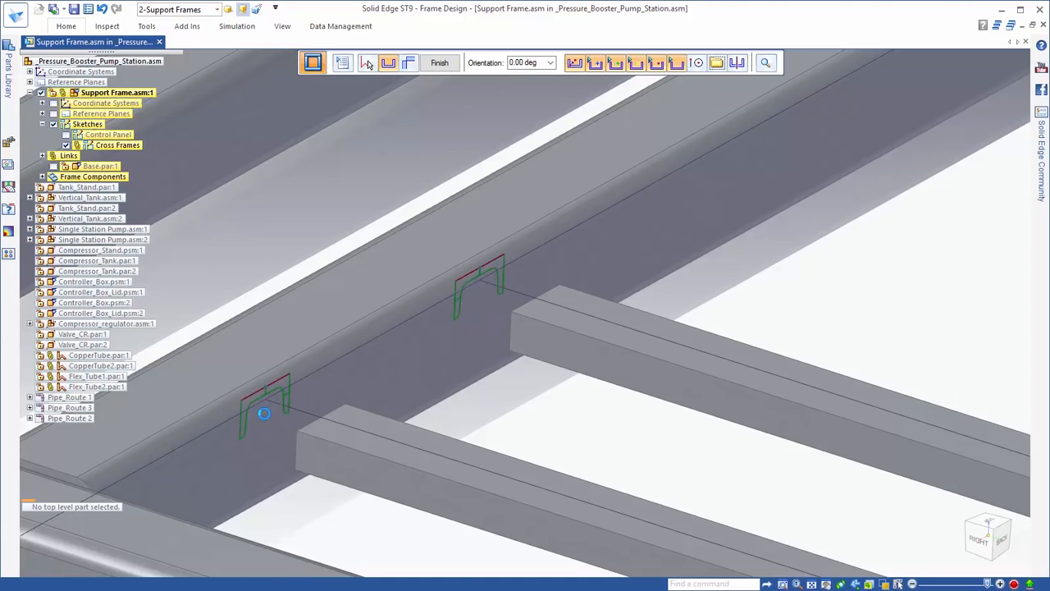
right_click(323, 527)
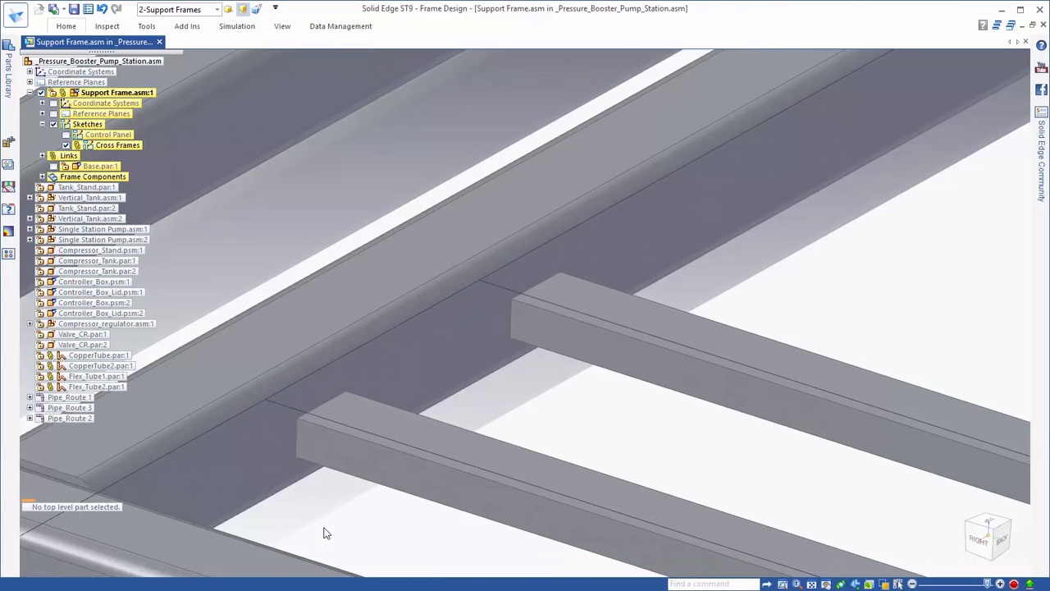
scroll(323, 527, down, 4)
scroll(322, 524, down, 6)
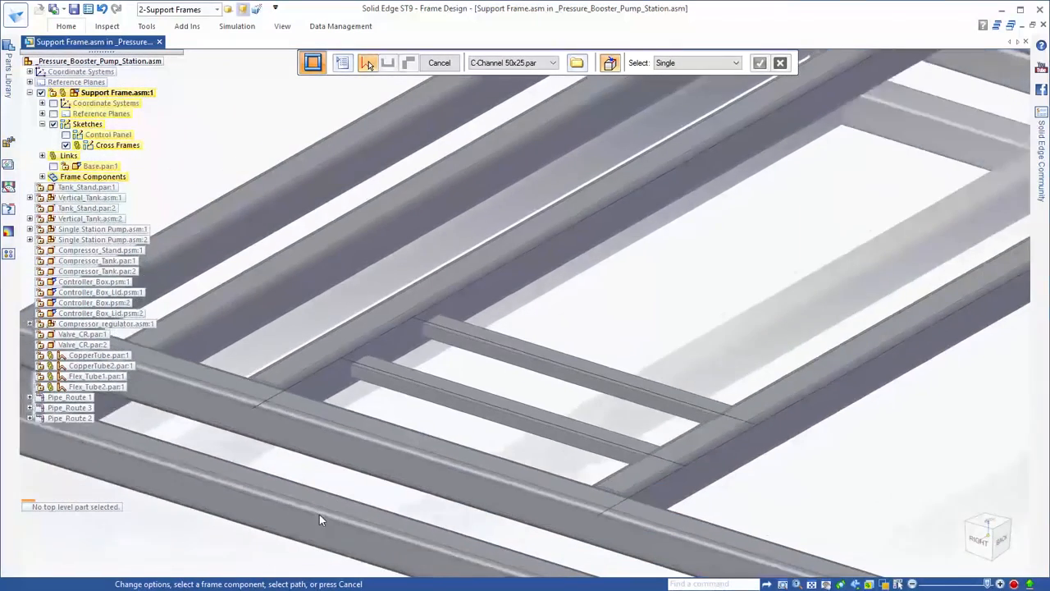
scroll(320, 519, down, 1)
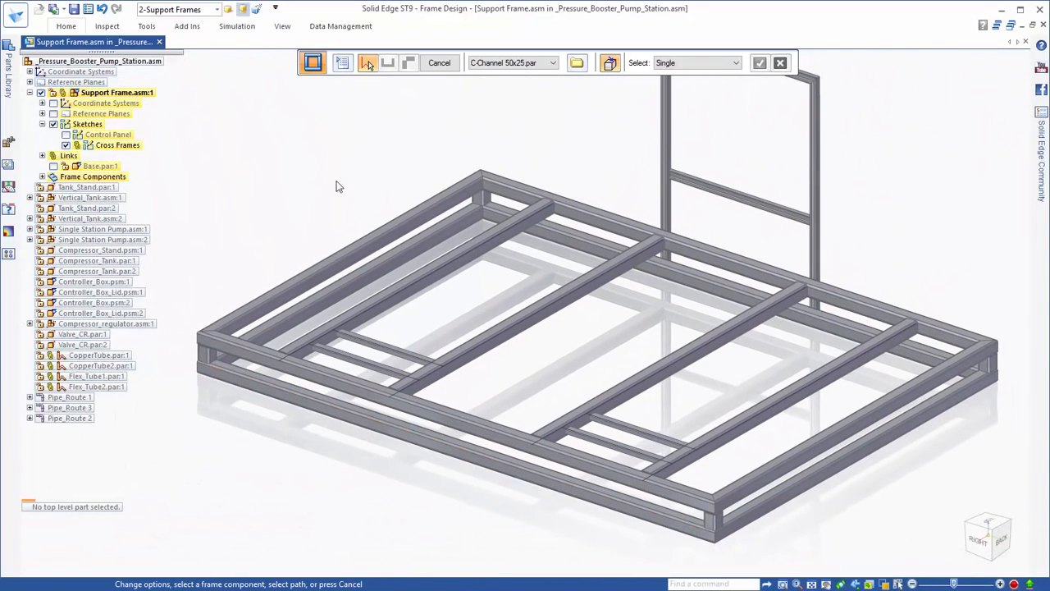
key(Escape)
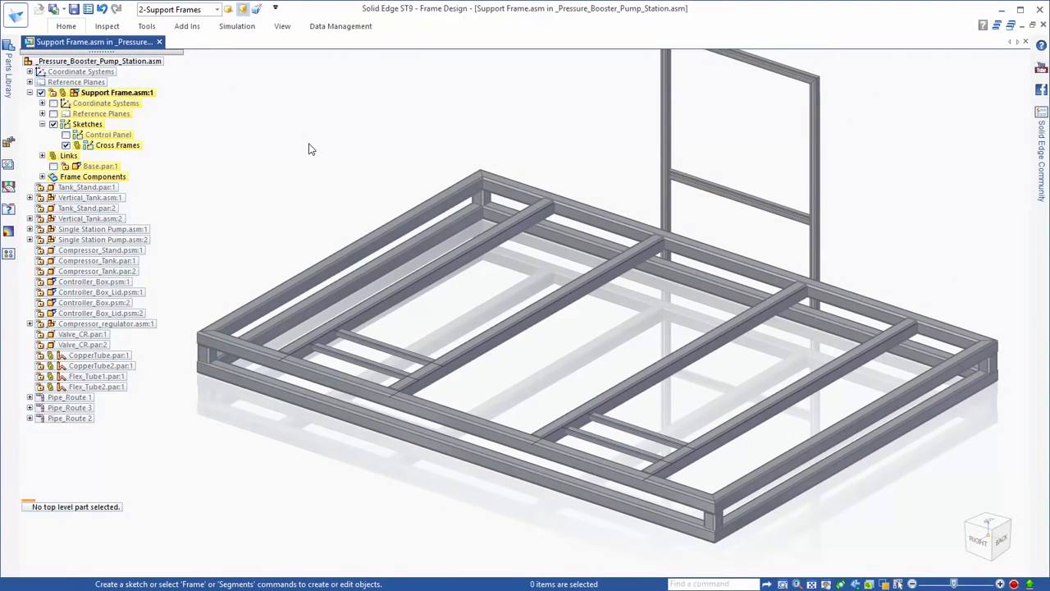
Display the base part and create SquareTubing 50x50x4 frame members along the upper and vertical edges of its two raised blocks.
click(53, 165)
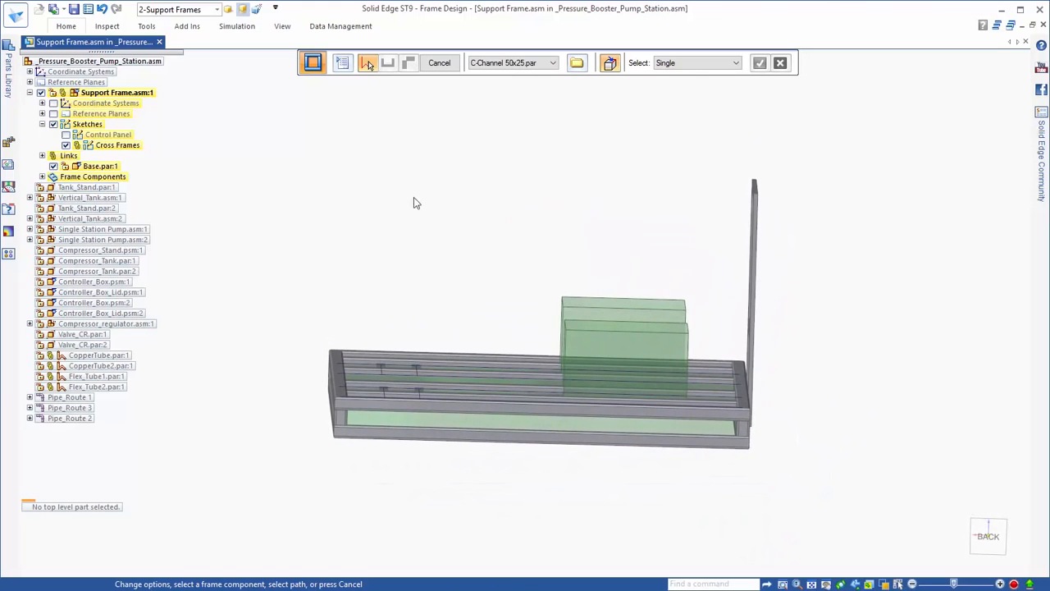
drag(540, 240, 718, 468)
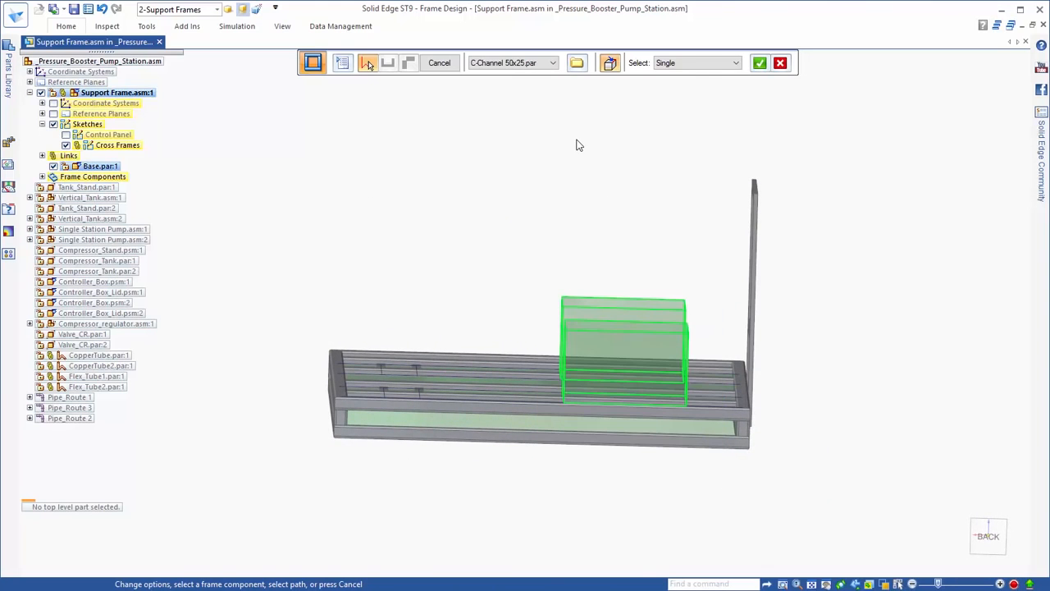
click(553, 64)
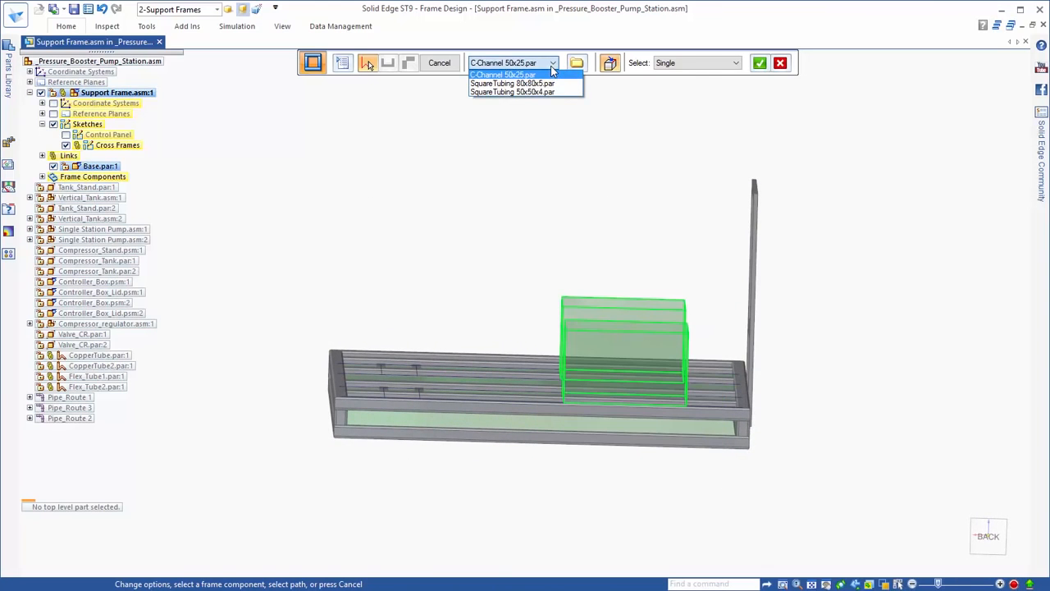
click(551, 91)
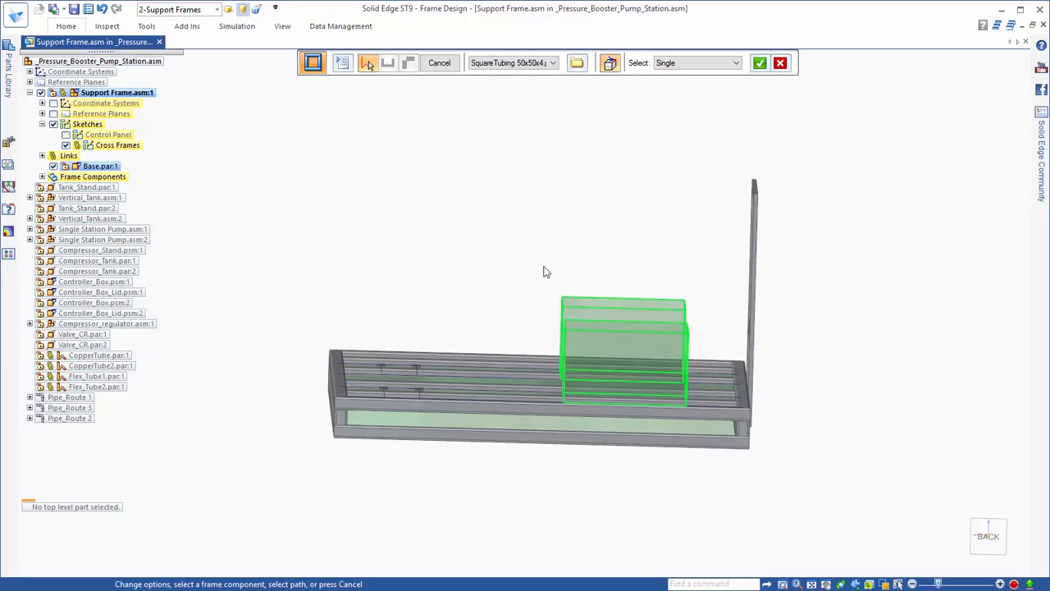
middle_drag(623, 359, 628, 354)
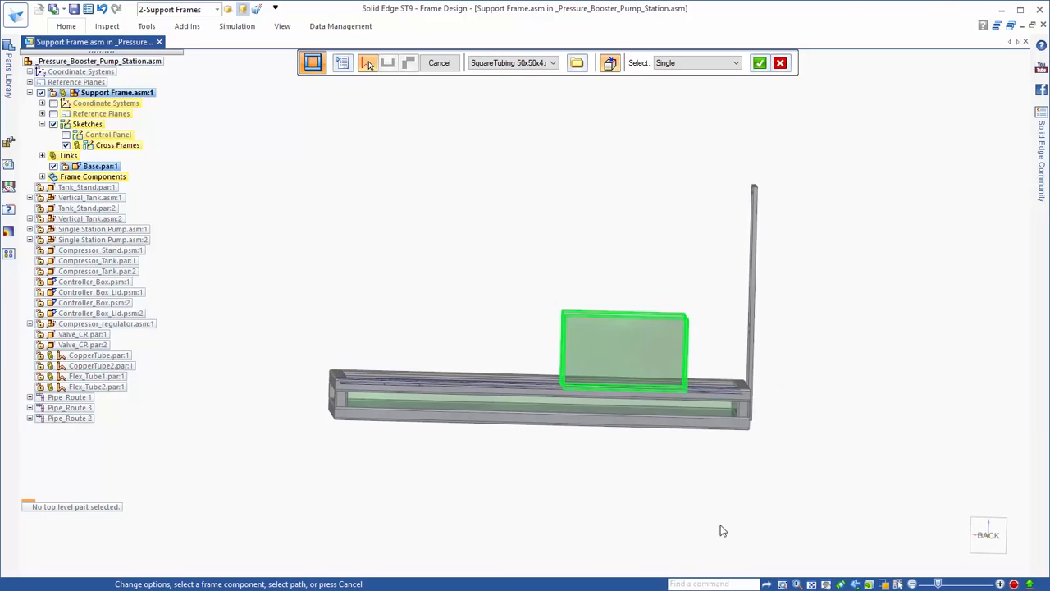
drag(546, 426, 719, 366)
key(Home)
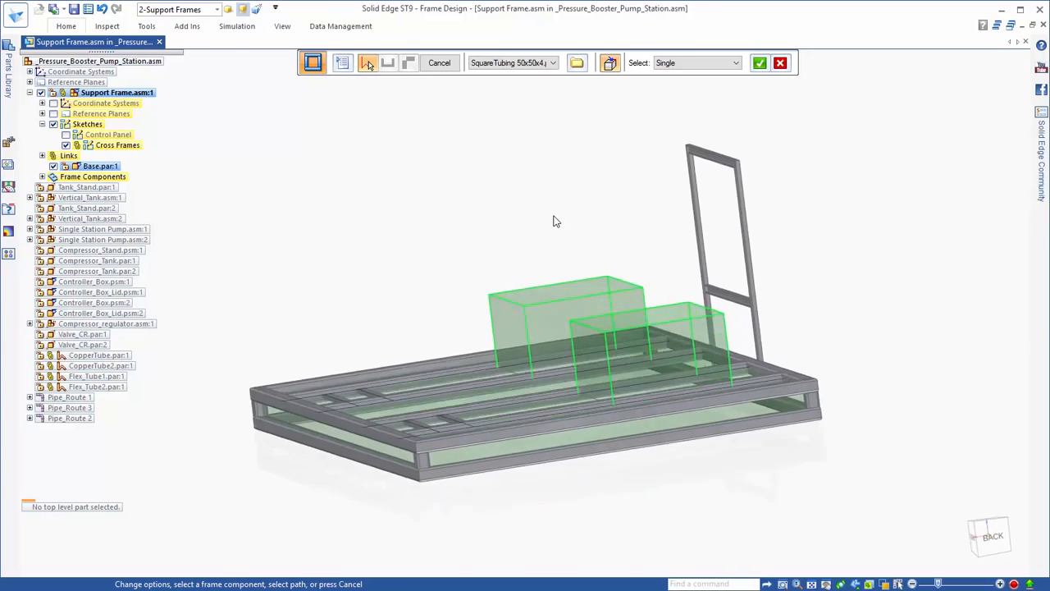
right_click(442, 168)
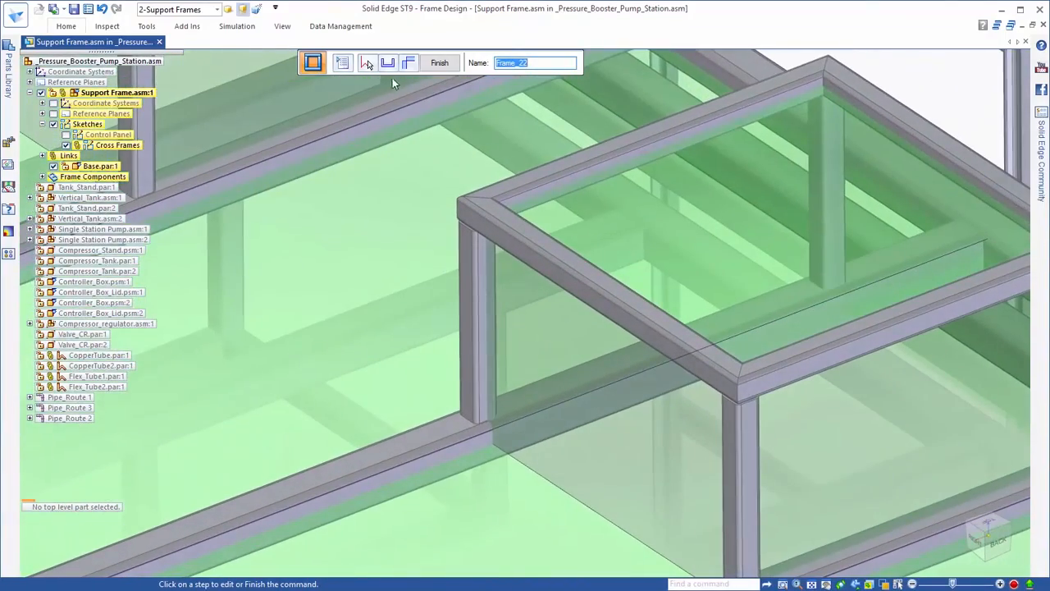
Try the butt corner treatment on the raised stand frames, and restore the mitered corner treatment.
click(342, 62)
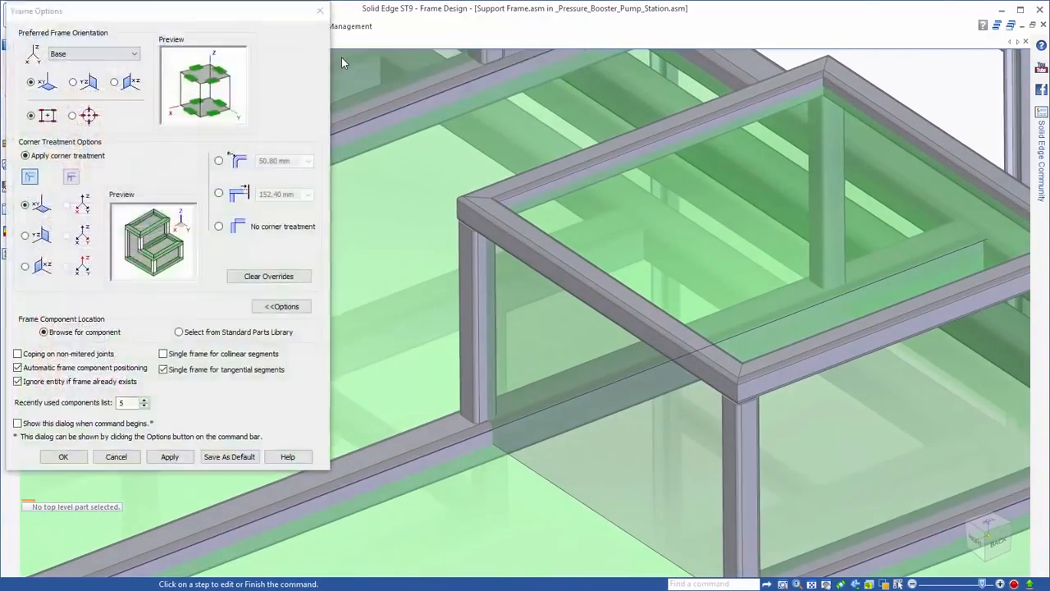
click(70, 177)
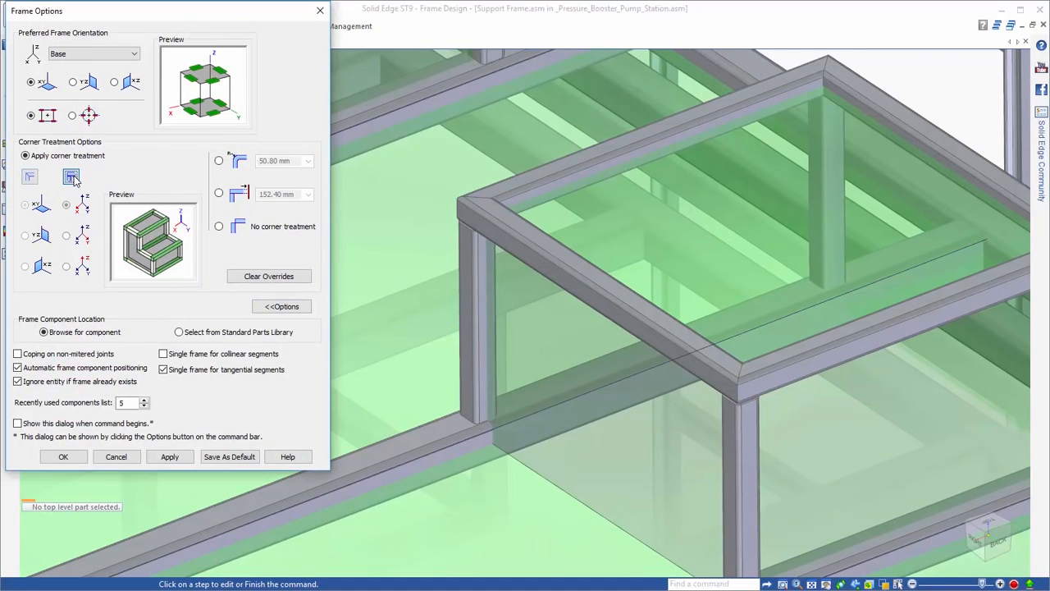
click(186, 458)
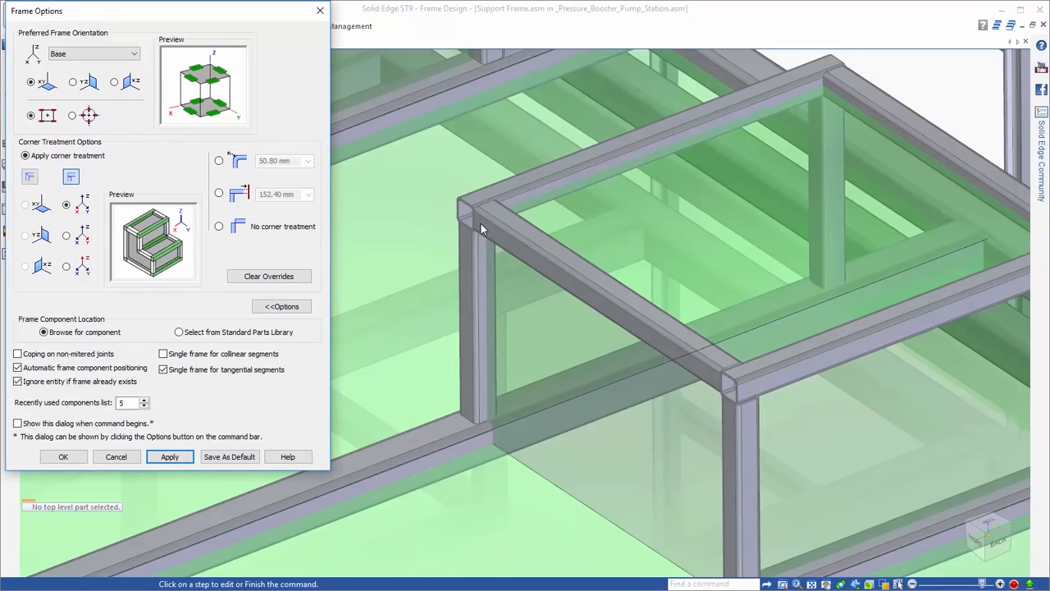
click(29, 176)
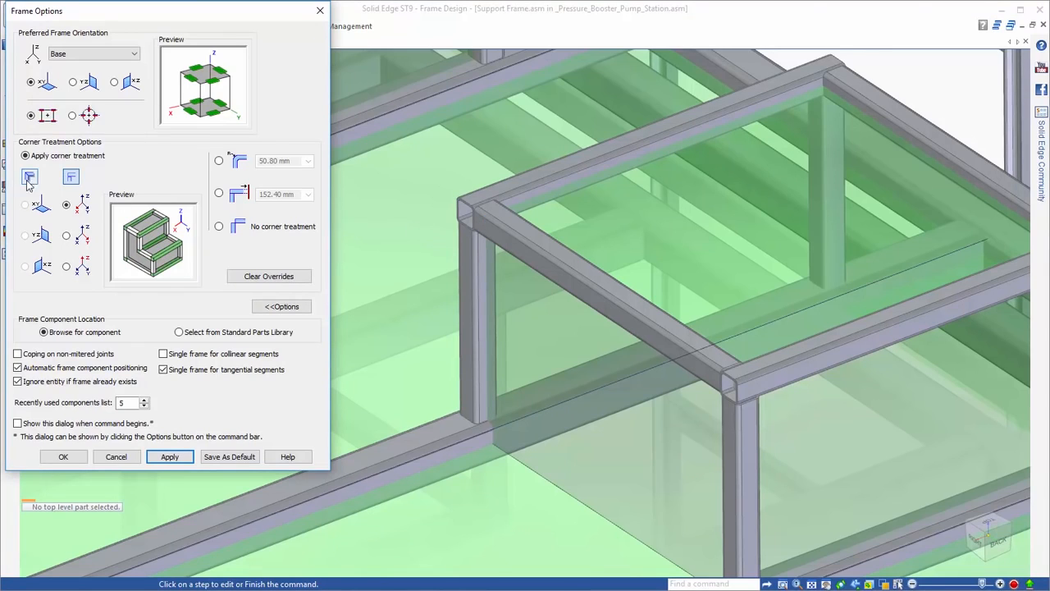
click(174, 455)
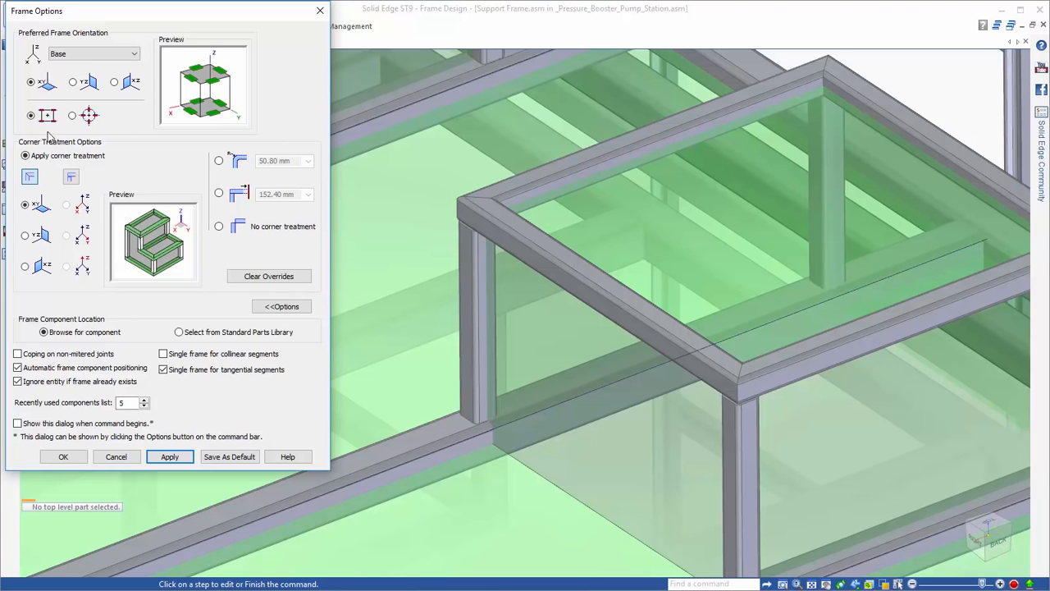
click(64, 457)
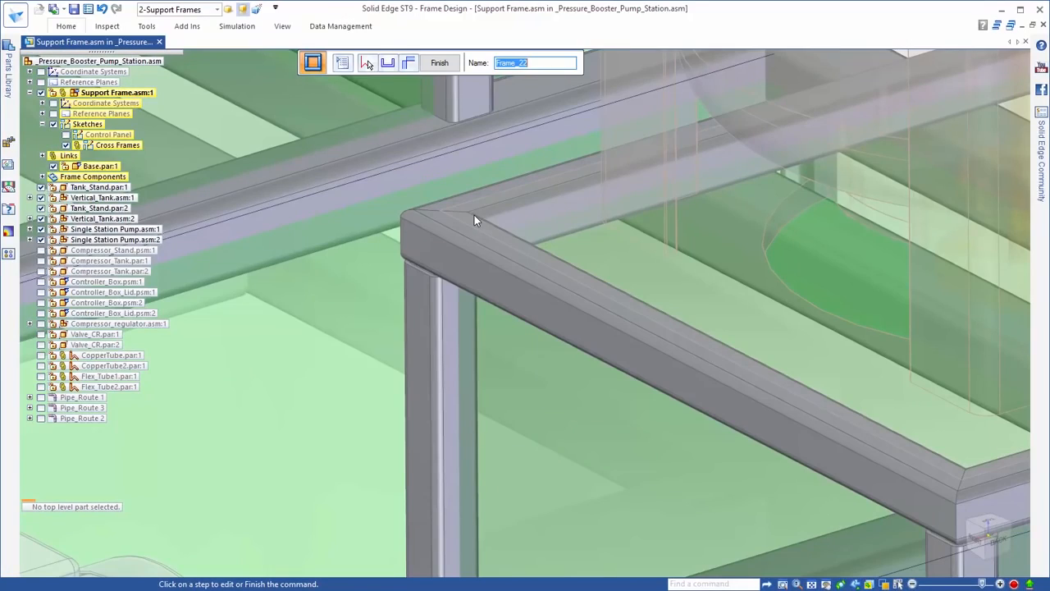
Redefine the origin of the upper stand members' cross sections at the midpoint of their top edge, and finish the frame.
scroll(467, 213, down, 5)
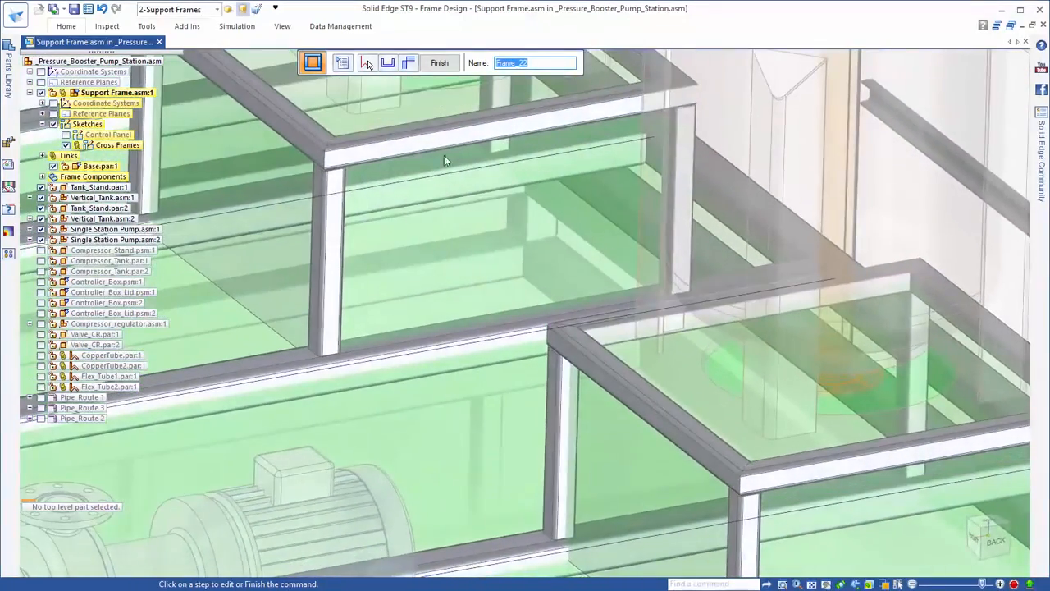
click(388, 63)
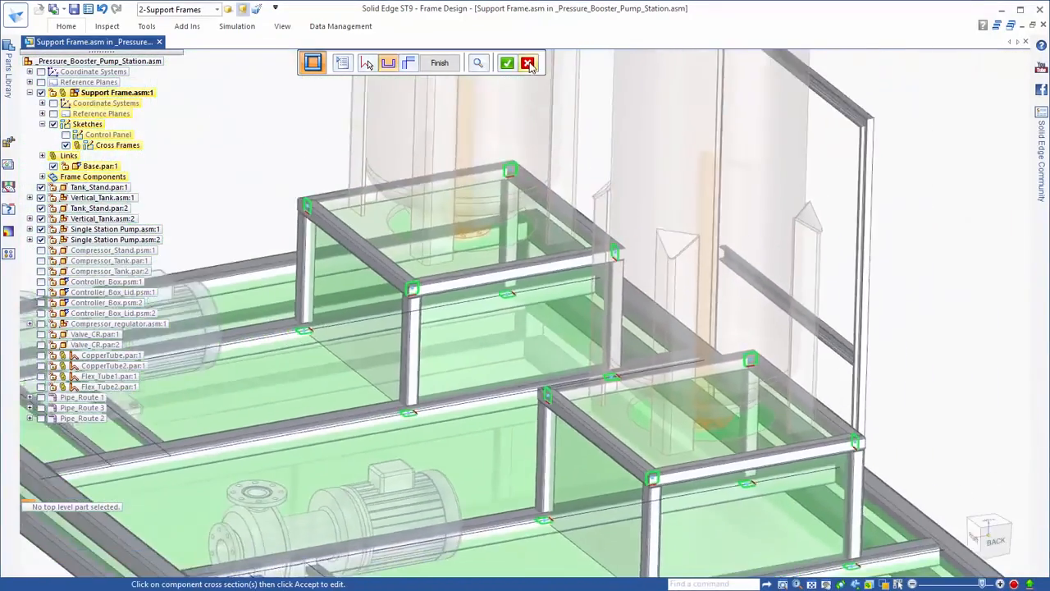
click(528, 63)
drag(432, 296, 744, 431)
scroll(503, 413, up, 6)
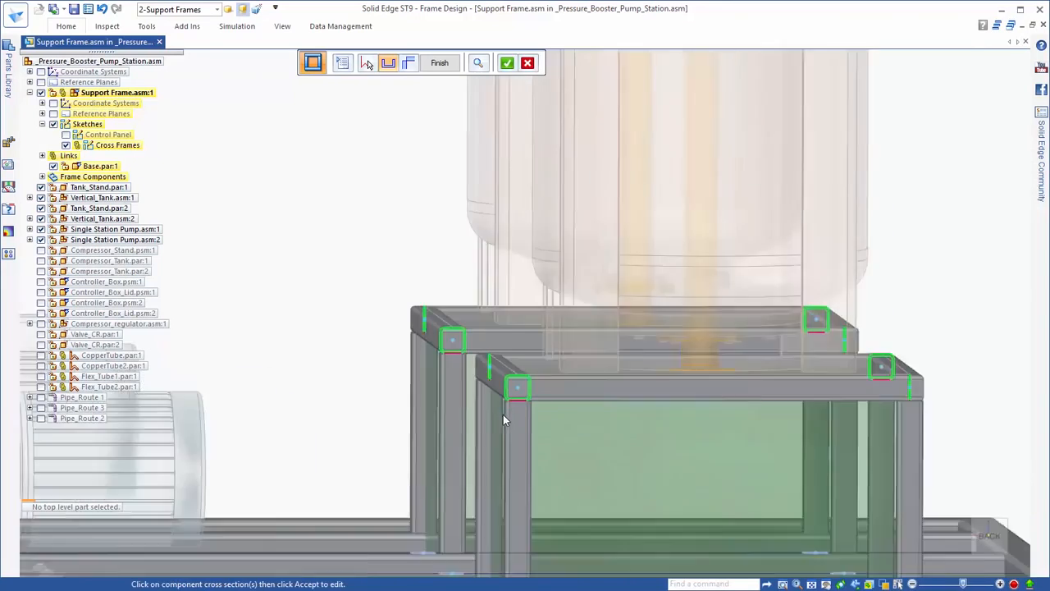
right_click(480, 359)
scroll(480, 359, up, 3)
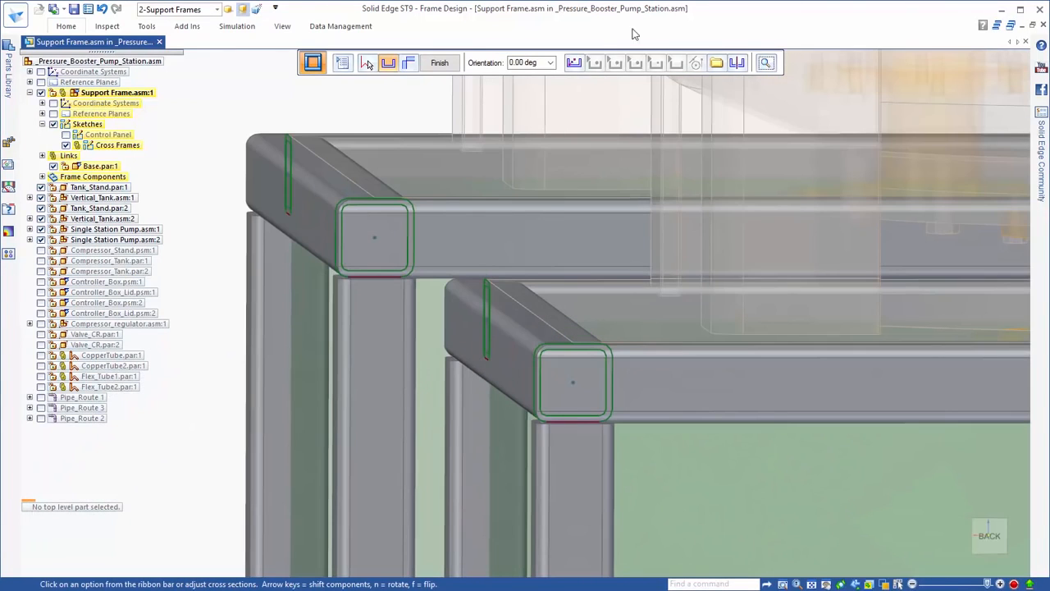
click(572, 347)
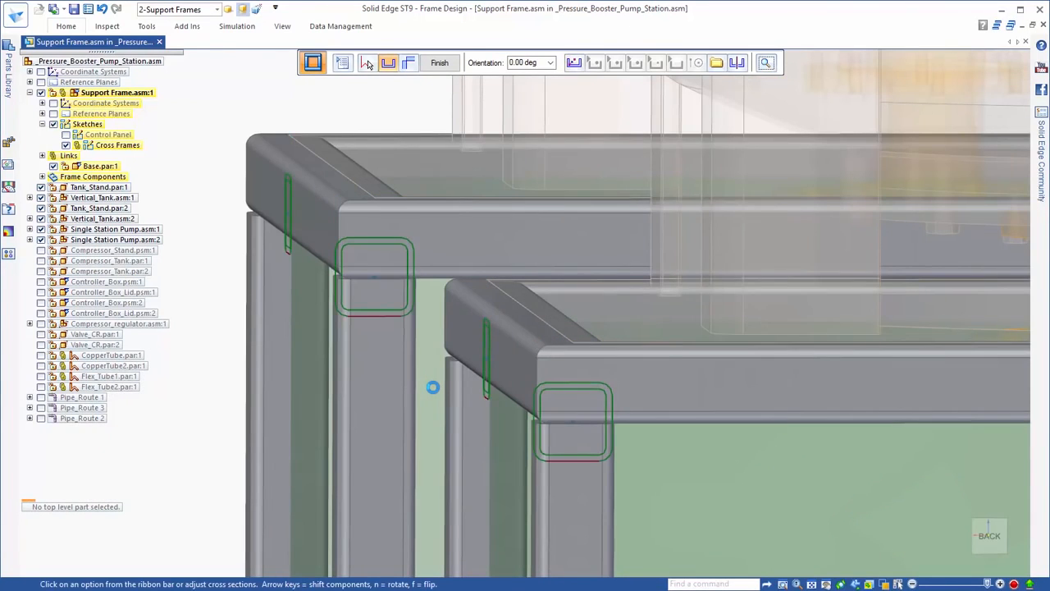
scroll(584, 370, down, 5)
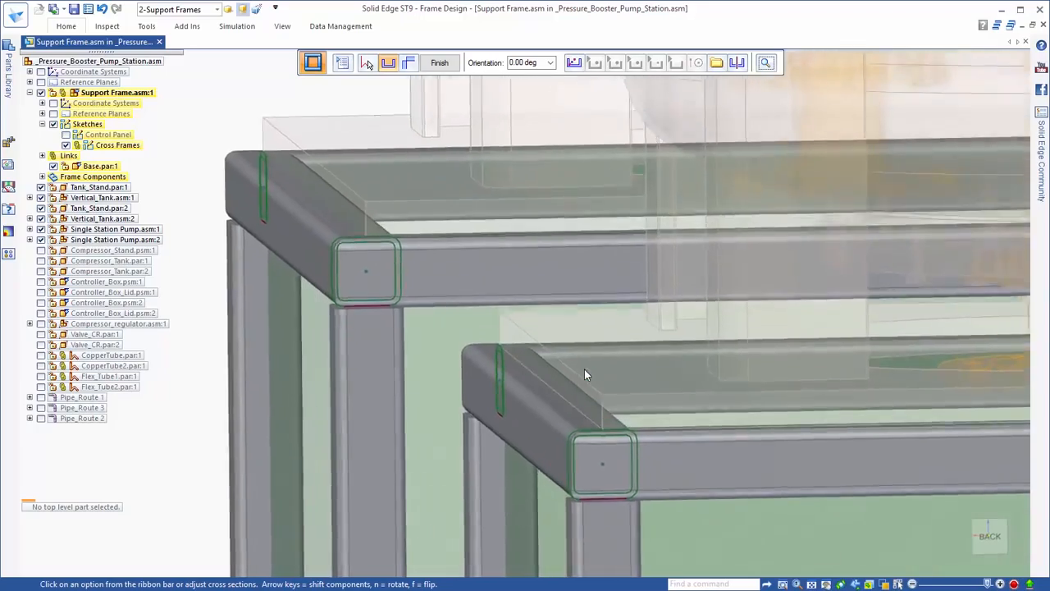
scroll(584, 374, down, 5)
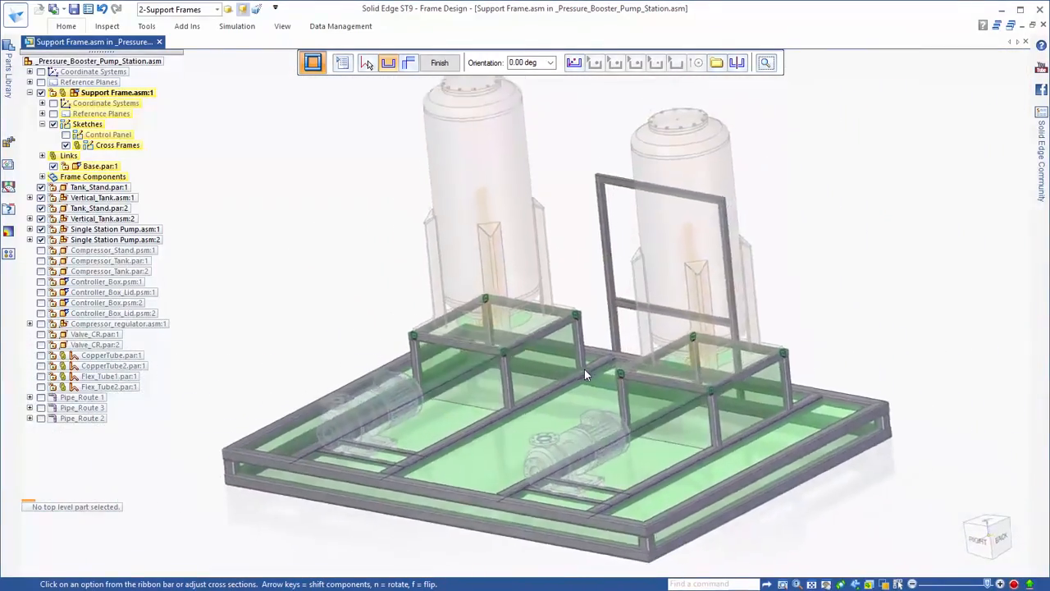
key(Escape)
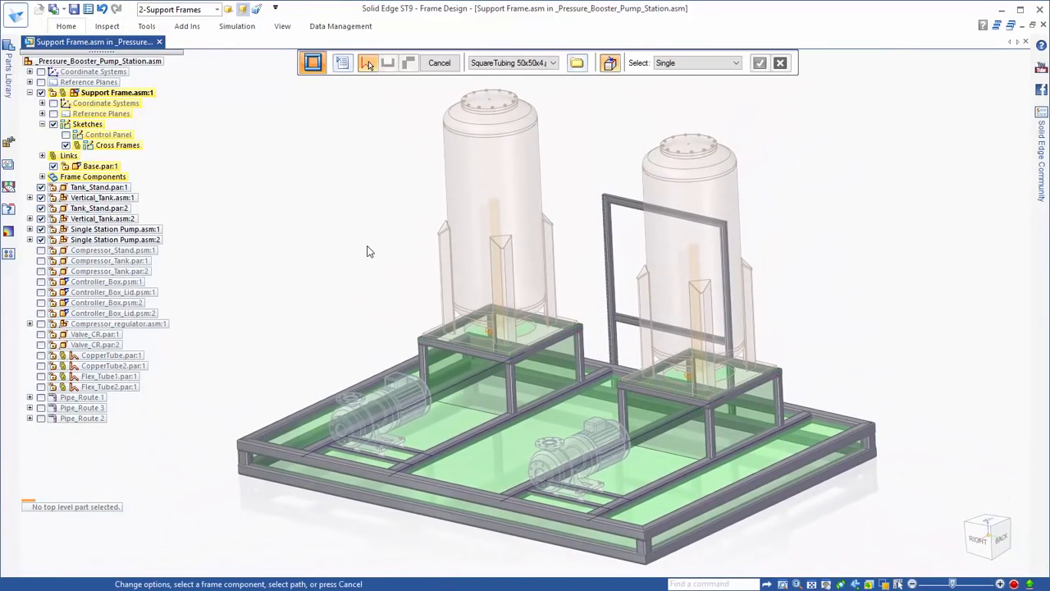
Hide the tanks, pumps, base part and Cross Frames sketch, and display the Control Panel sketch.
key(ctrl+shift+h)
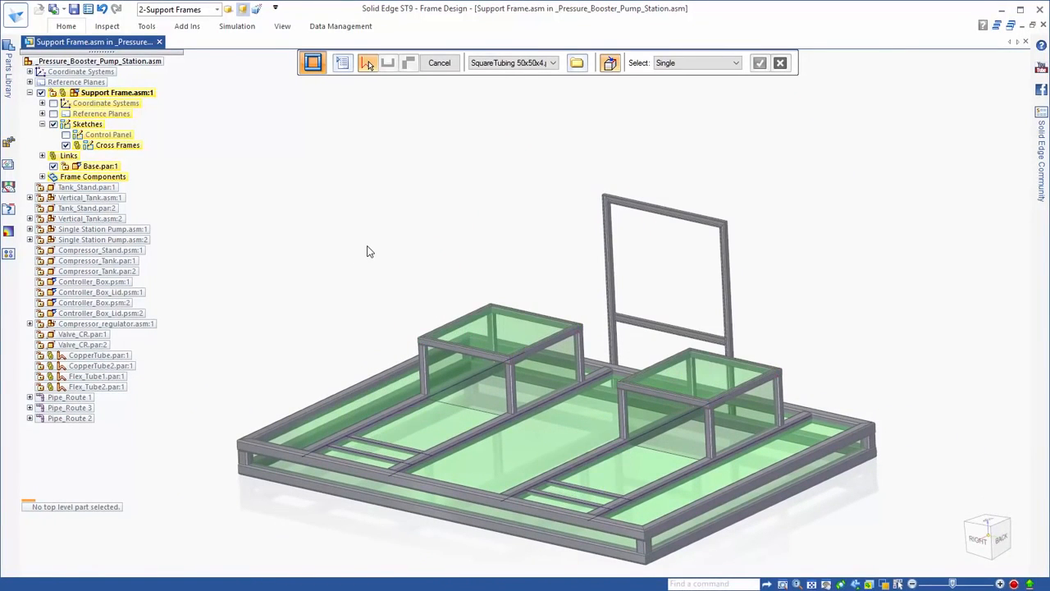
click(54, 165)
click(65, 145)
click(65, 135)
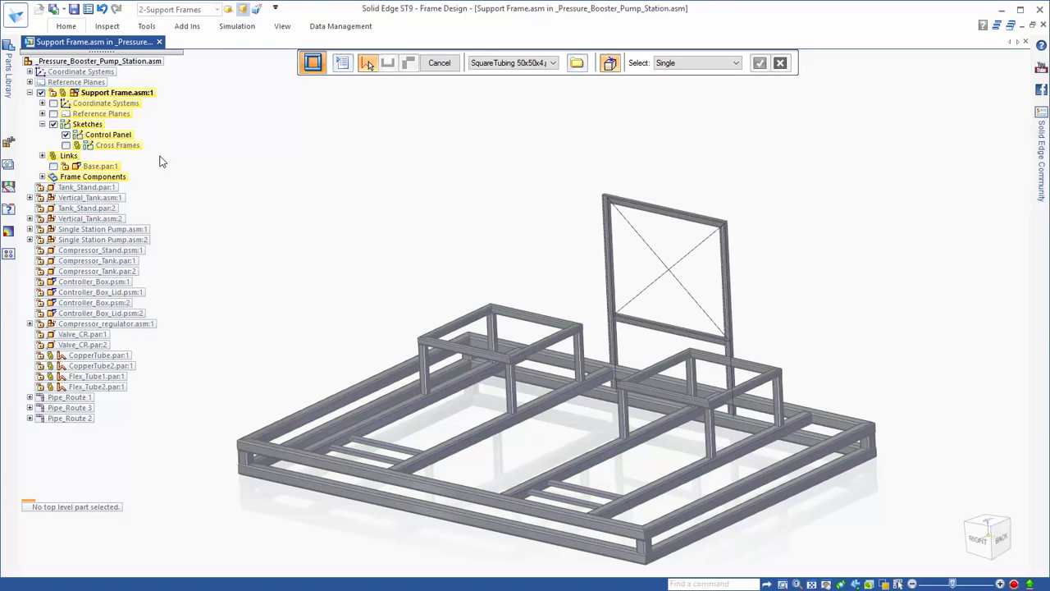
Create C-Channel 50x25 frame members along the crossing diagonal lines of the Control Panel sketch.
scroll(707, 226, up, 3)
scroll(778, 279, up, 5)
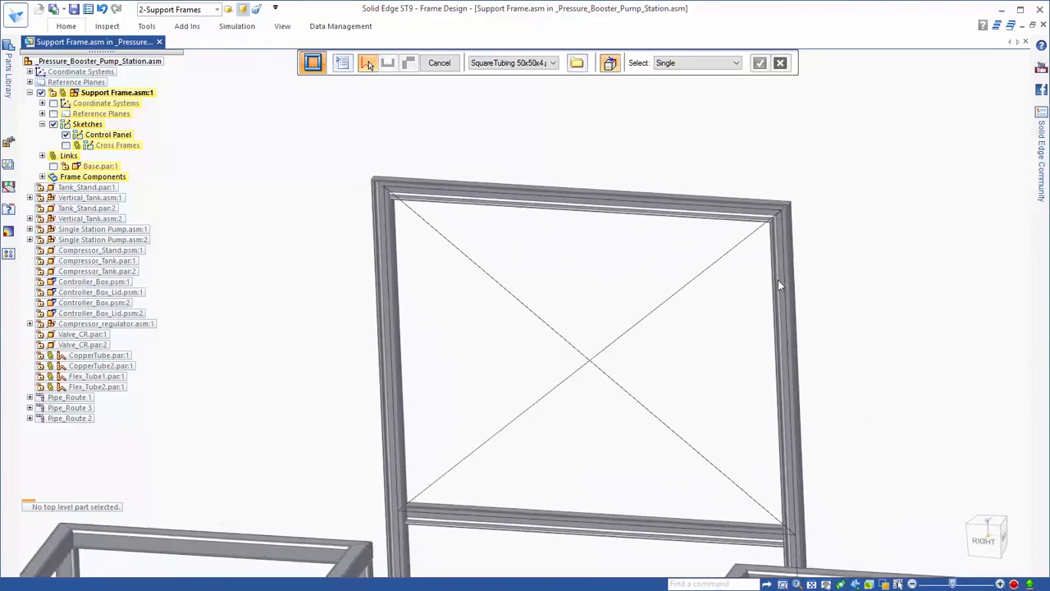
scroll(778, 280, down, 1)
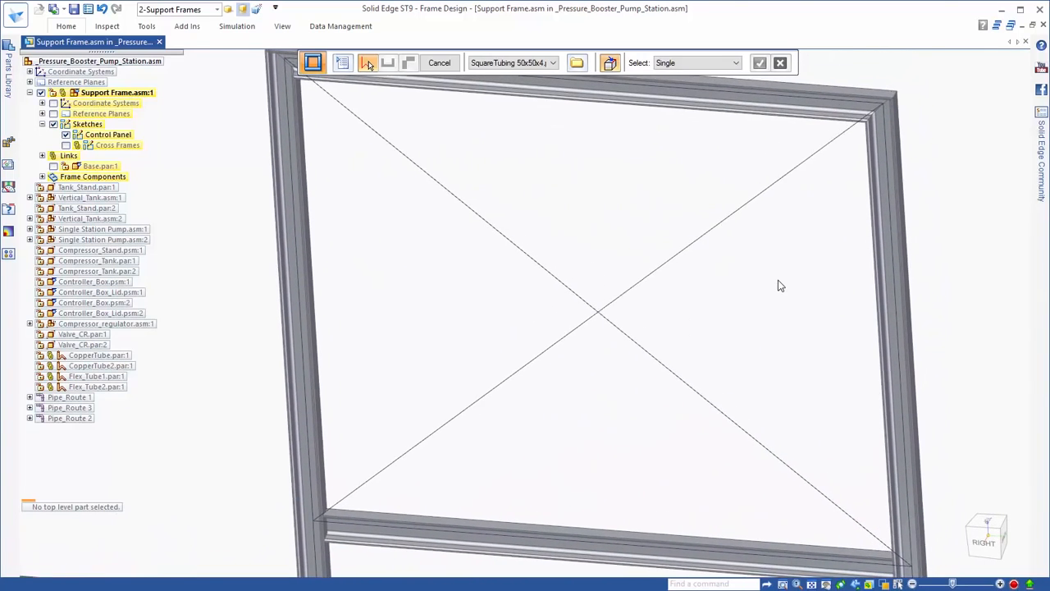
click(558, 338)
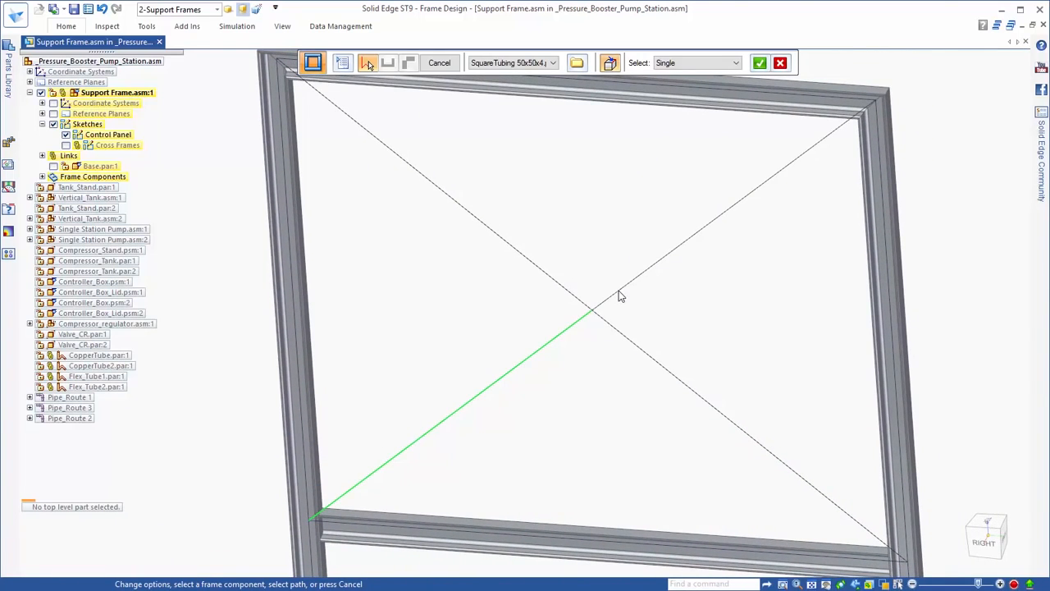
click(562, 289)
click(542, 63)
click(533, 87)
right_click(567, 168)
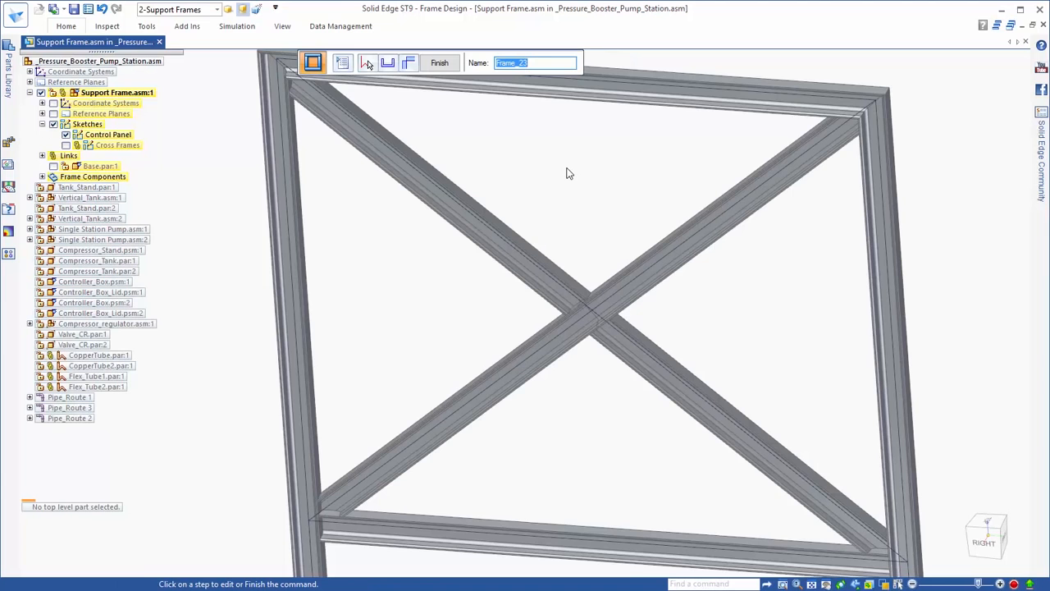
Edit the end condition between the diagonal members at their crossing point in the control panel frame.
scroll(568, 174, down, 5)
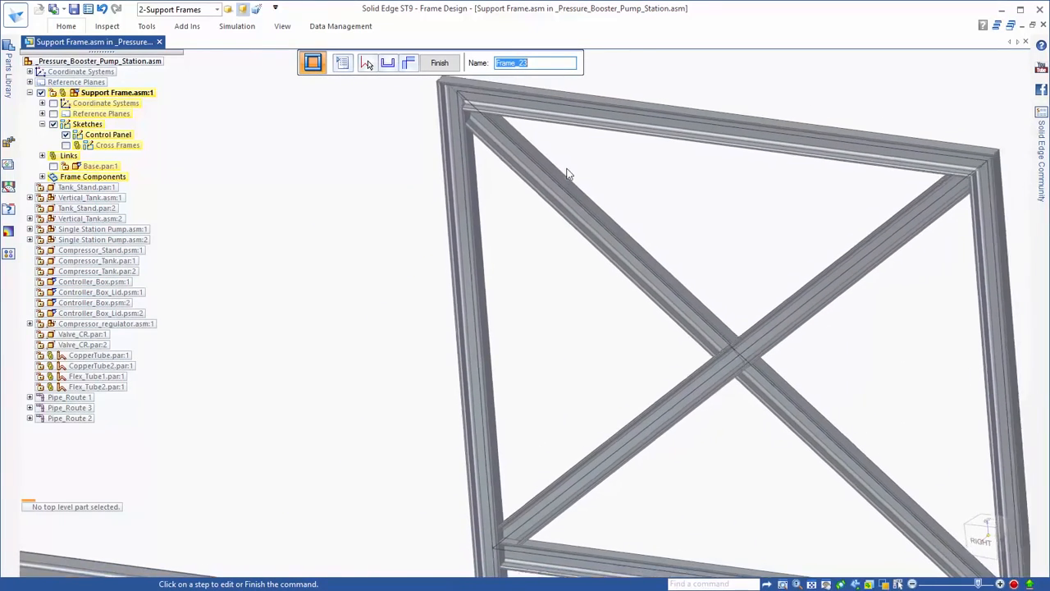
click(412, 67)
click(651, 333)
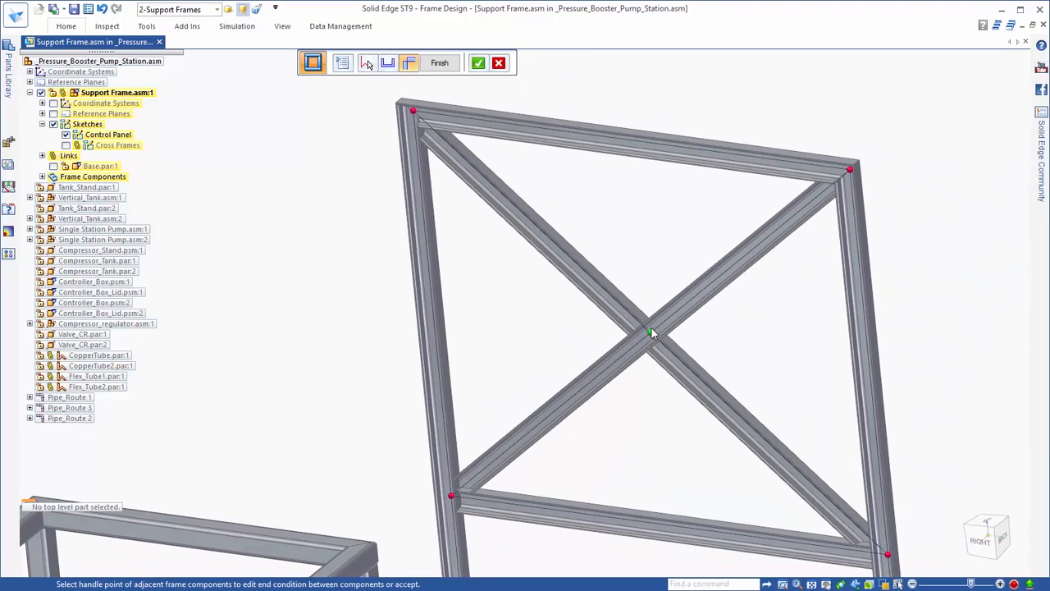
right_click(645, 244)
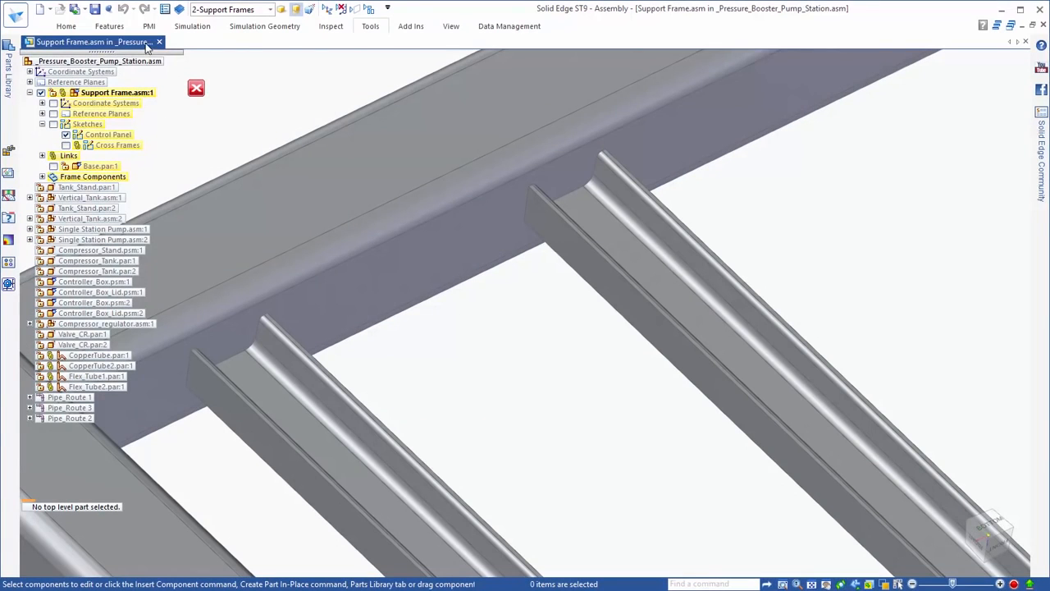
Start an equal-setback fillet weld with 5 mm base thickness, using the faces of the two parallel C-channels as the base set.
click(123, 27)
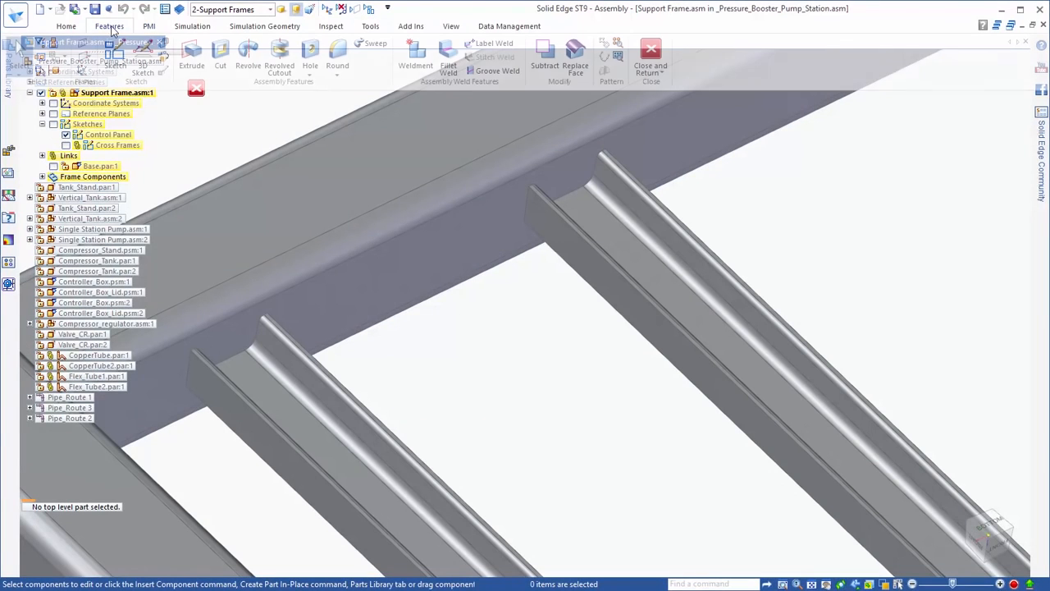
click(449, 64)
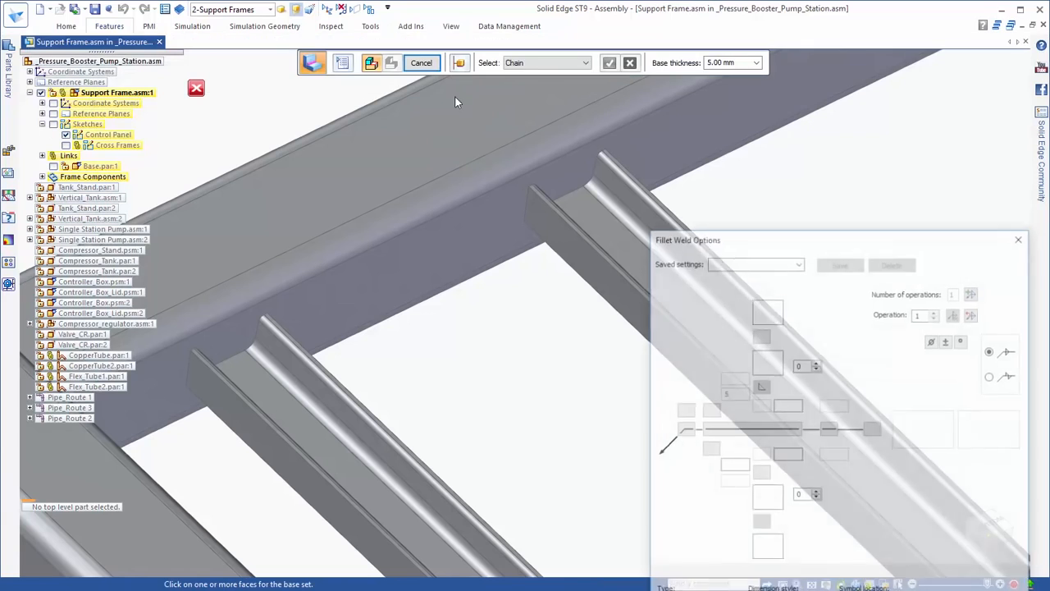
drag(856, 236, 396, 63)
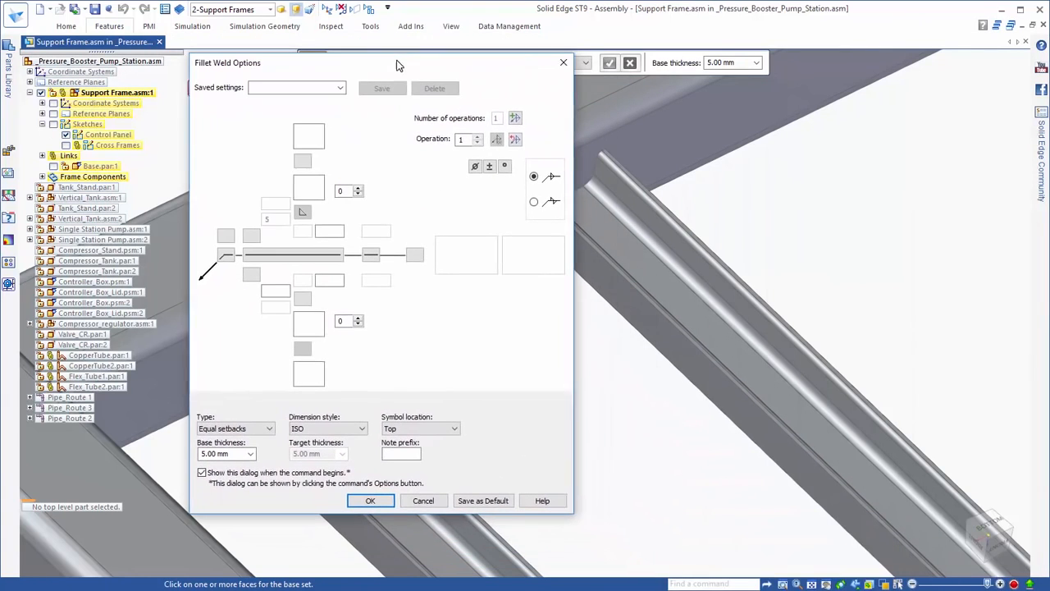
click(353, 500)
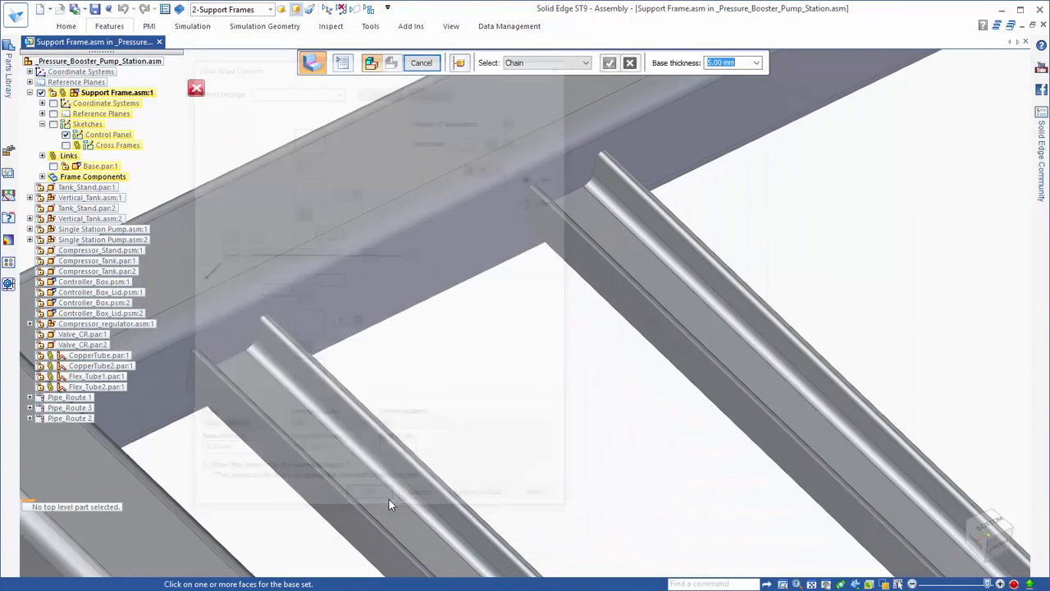
click(279, 424)
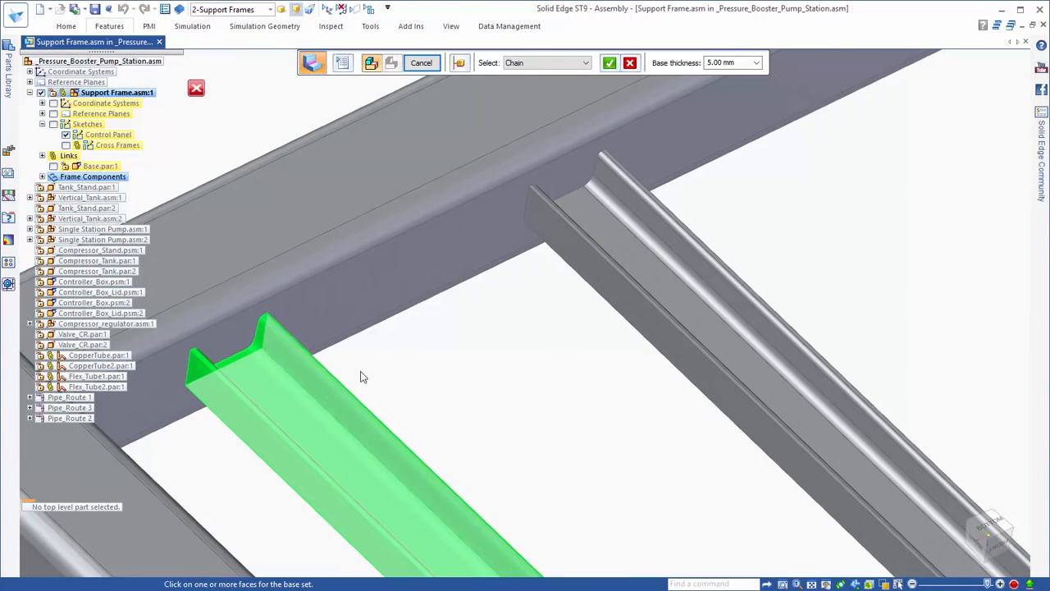
click(656, 277)
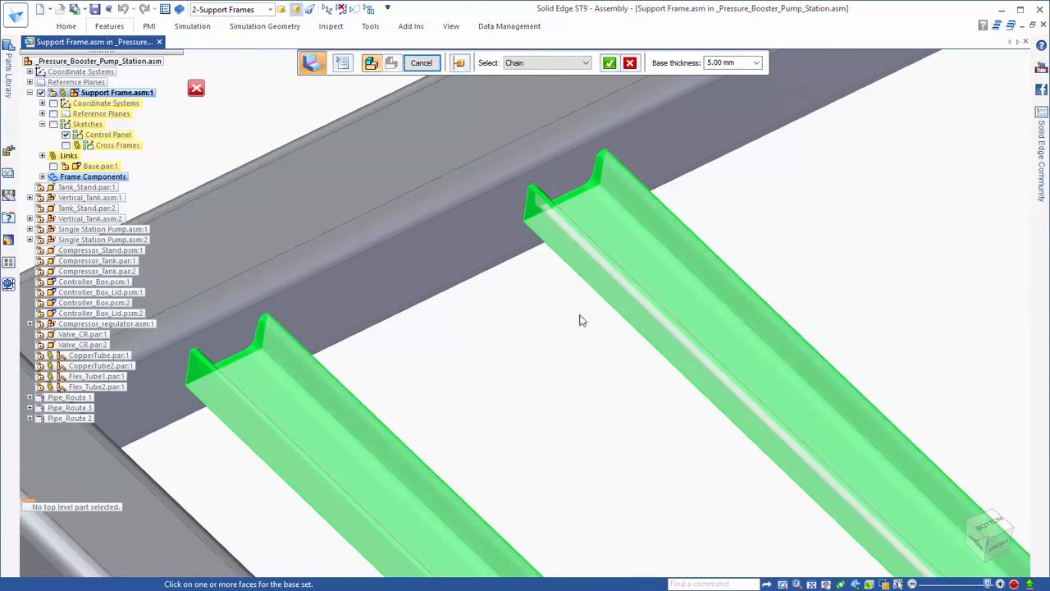
right_click(536, 283)
Set the adjoining square tube's side face as the fillet weld's target and finish the weld.
click(532, 63)
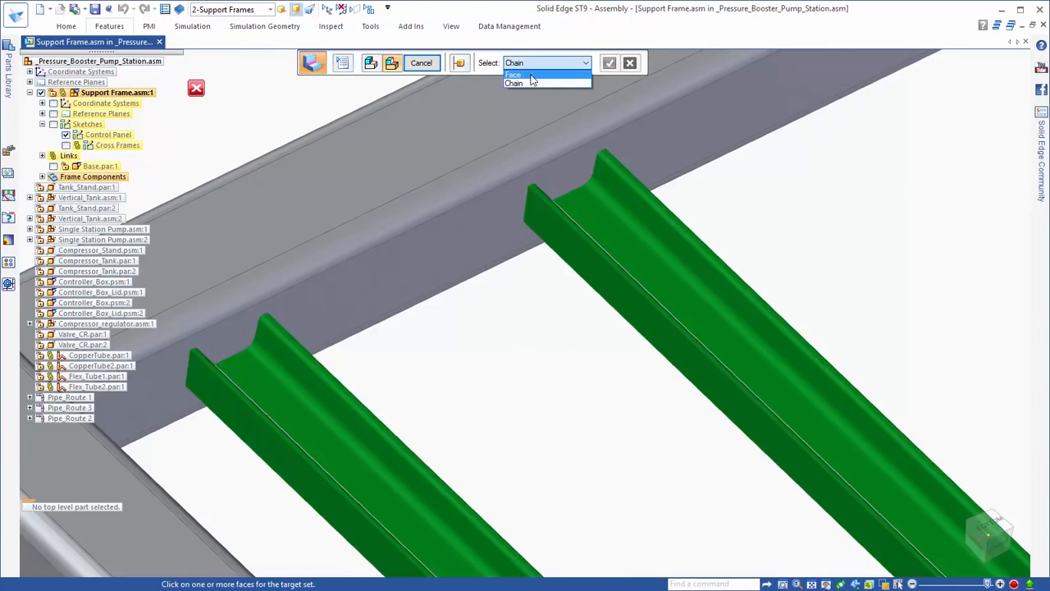
click(528, 82)
click(437, 260)
right_click(558, 389)
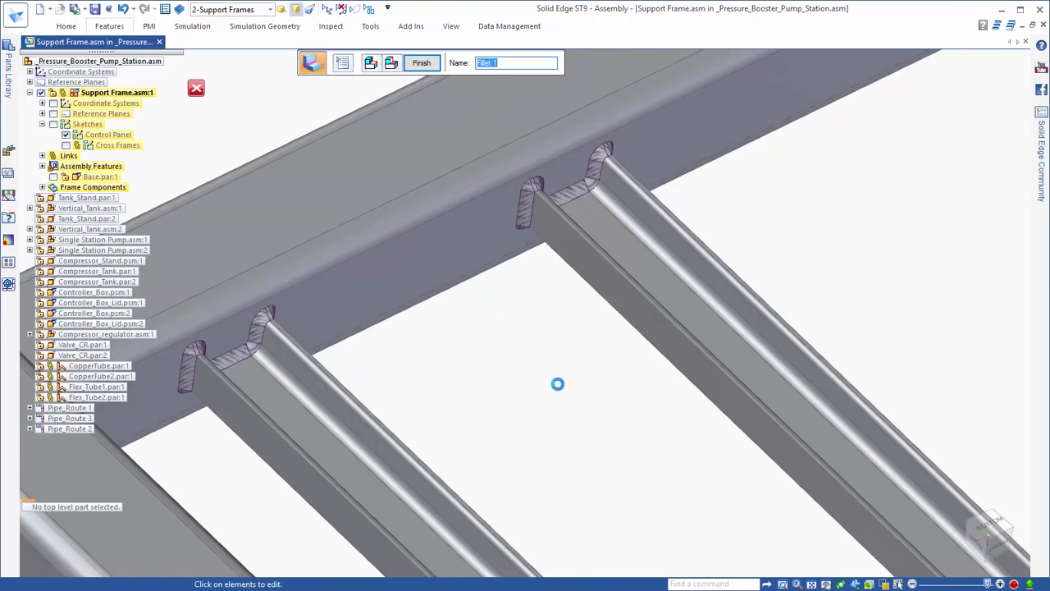
right_click(558, 384)
key(Escape)
Start a label weld and load the saved weld settings Frame-Weldment.
middle_drag(564, 362, 567, 359)
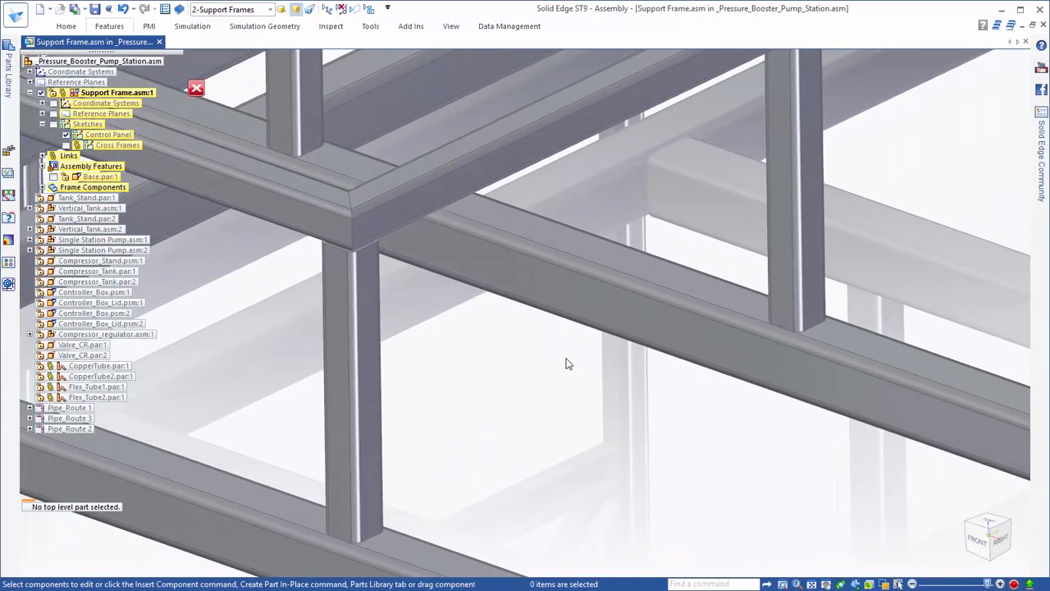
click(109, 26)
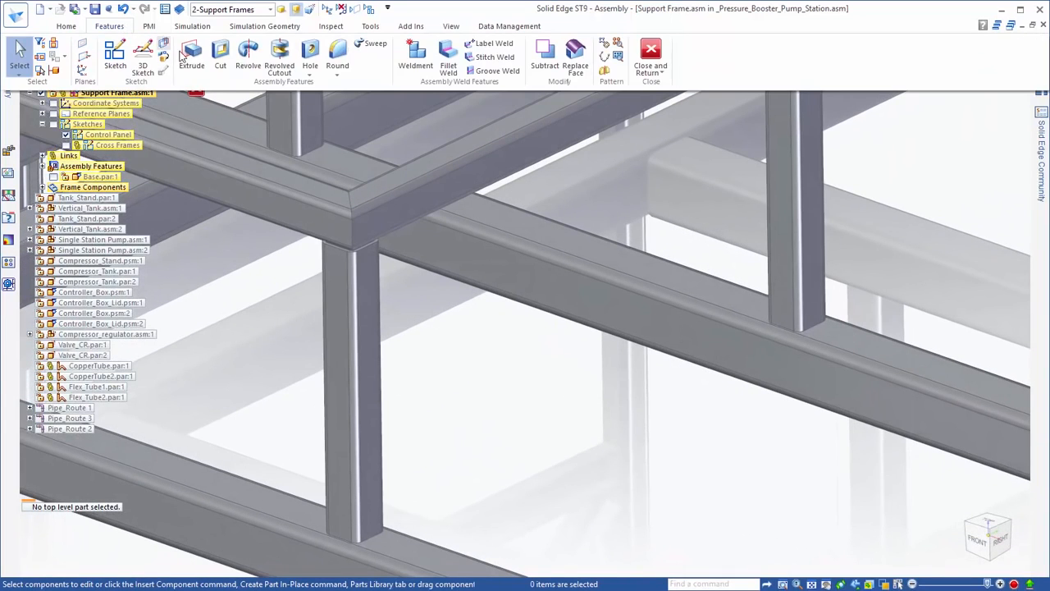
click(490, 45)
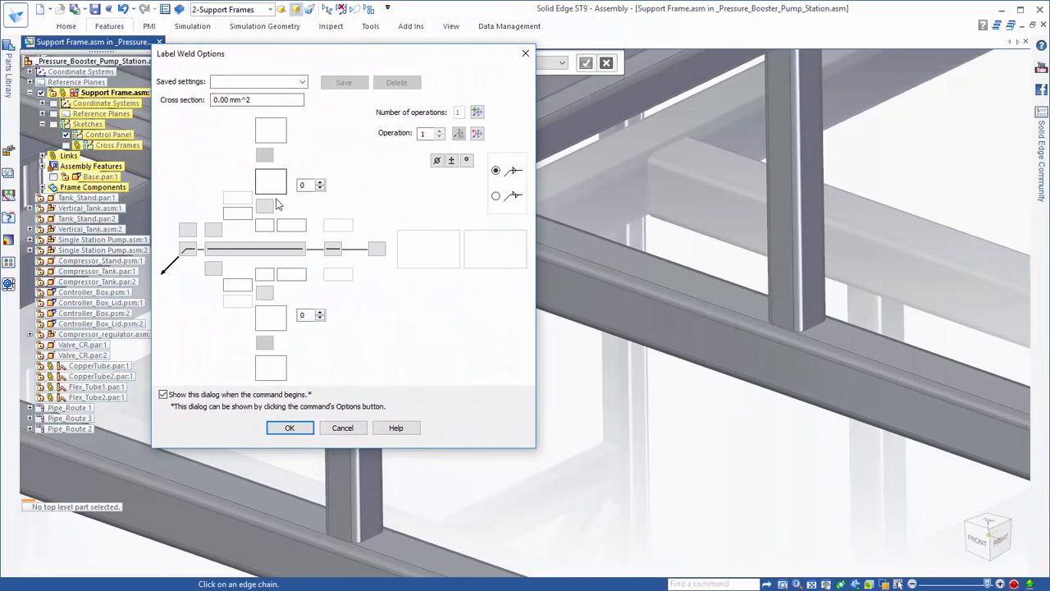
click(265, 206)
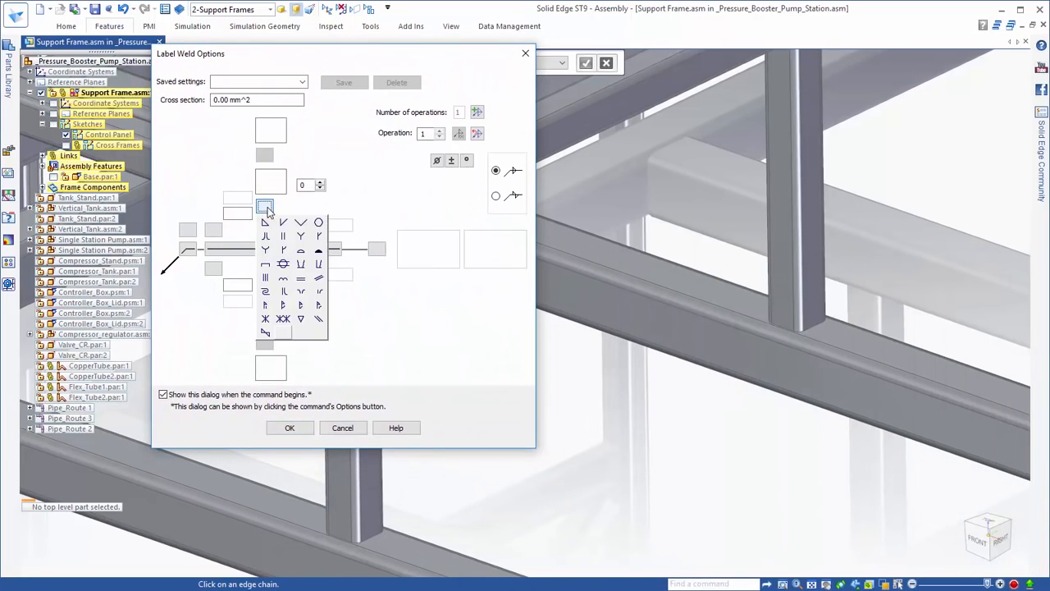
click(377, 250)
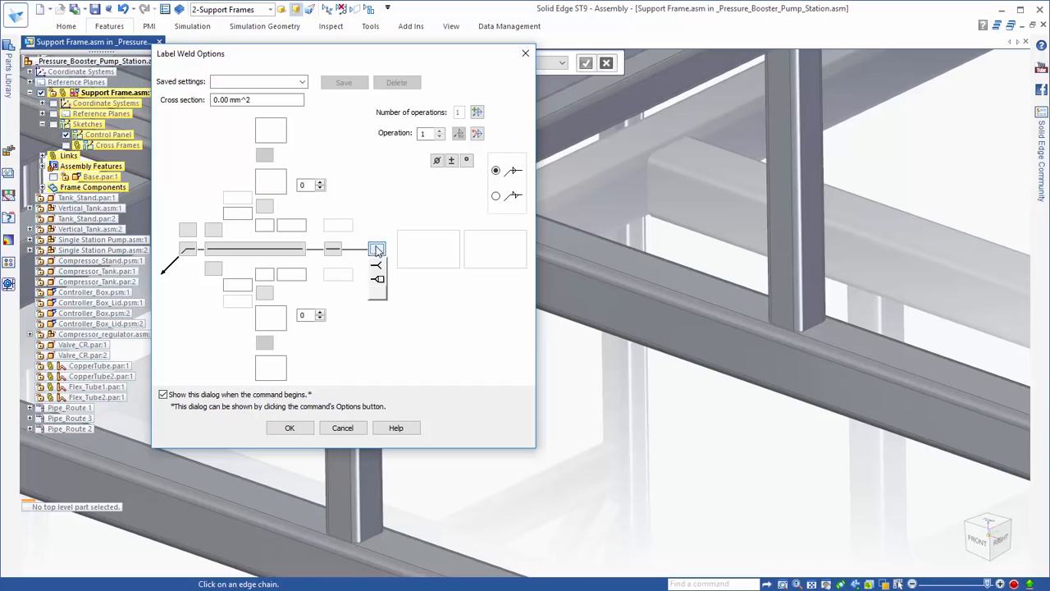
click(439, 305)
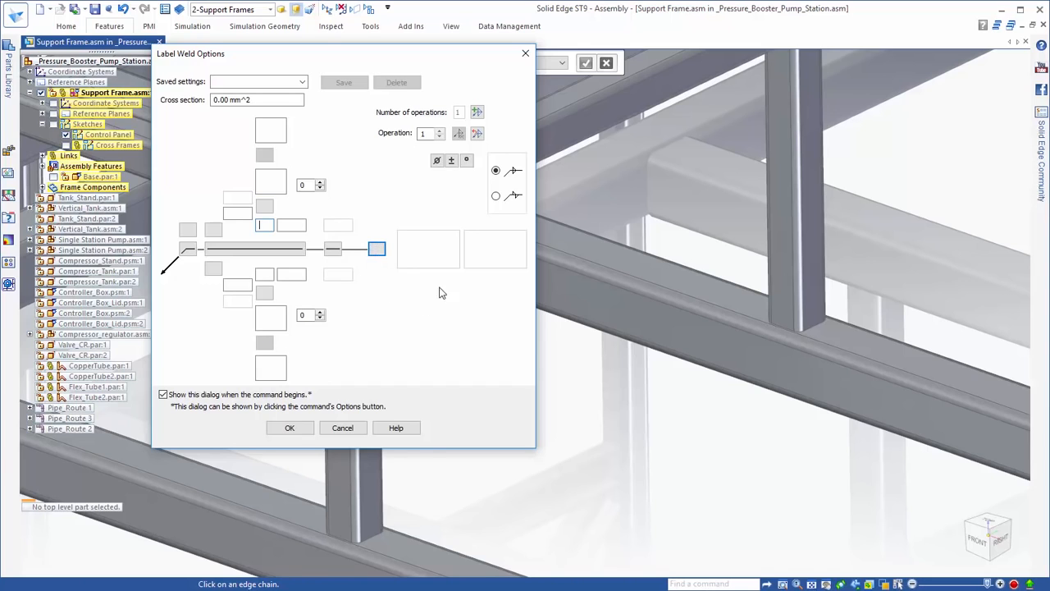
click(304, 82)
click(246, 93)
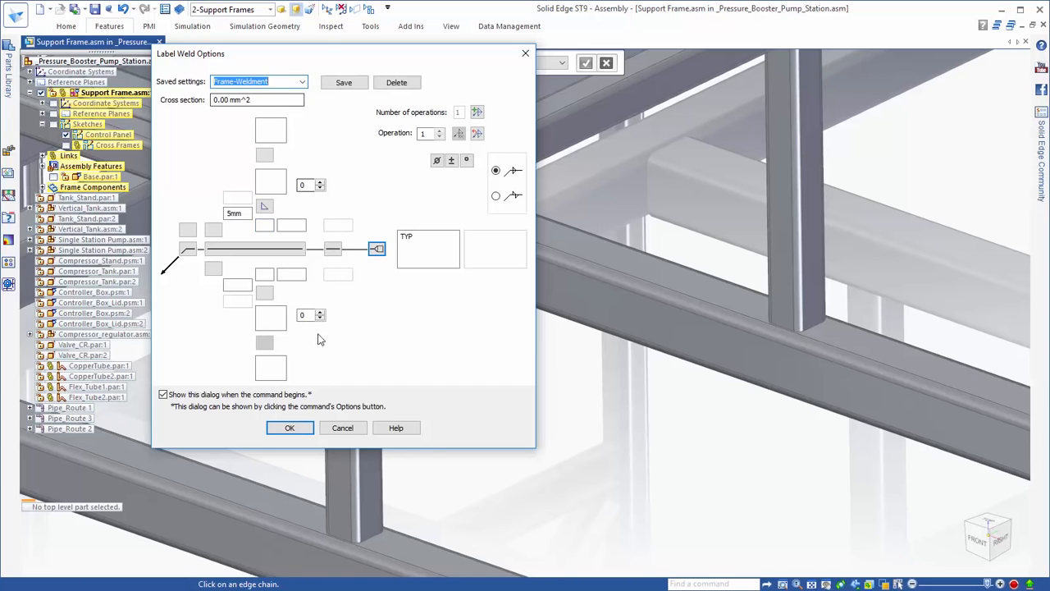
click(290, 427)
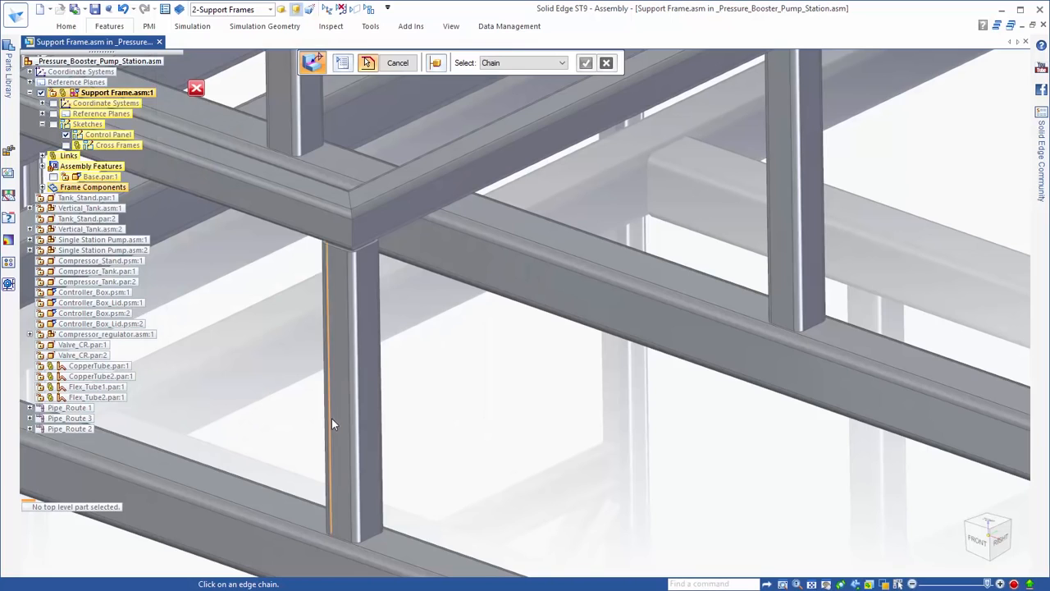
Apply the label weld to the bottom edge chains of two tank stand legs where they meet the base beams.
click(373, 537)
click(819, 324)
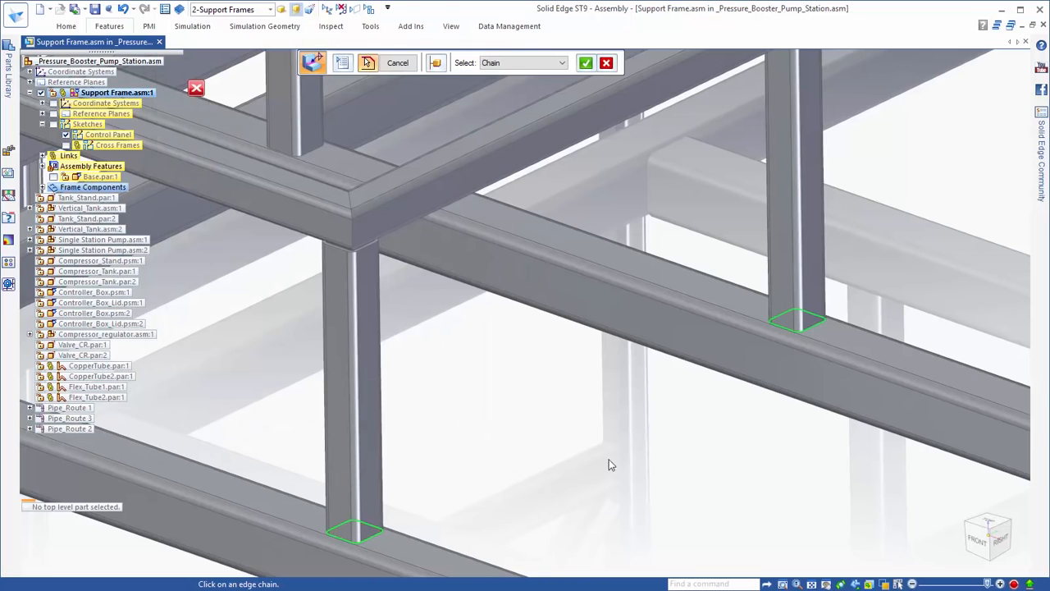
right_click(545, 451)
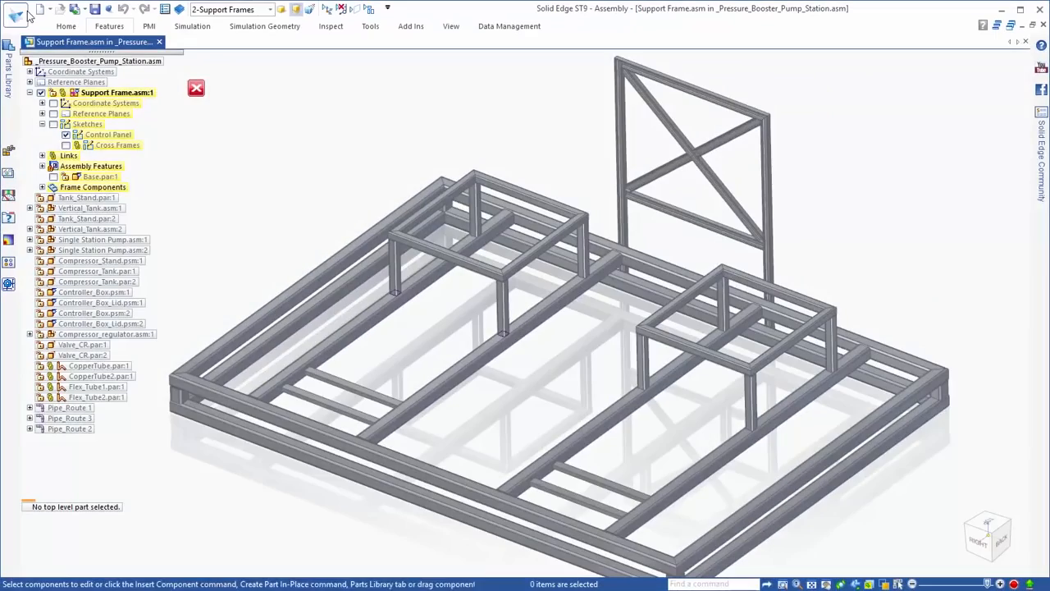
Create a drawing of the support frame and place its cut-length parts list with balloons in the empty area beside the revision history.
click(16, 15)
mouse_move(42, 77)
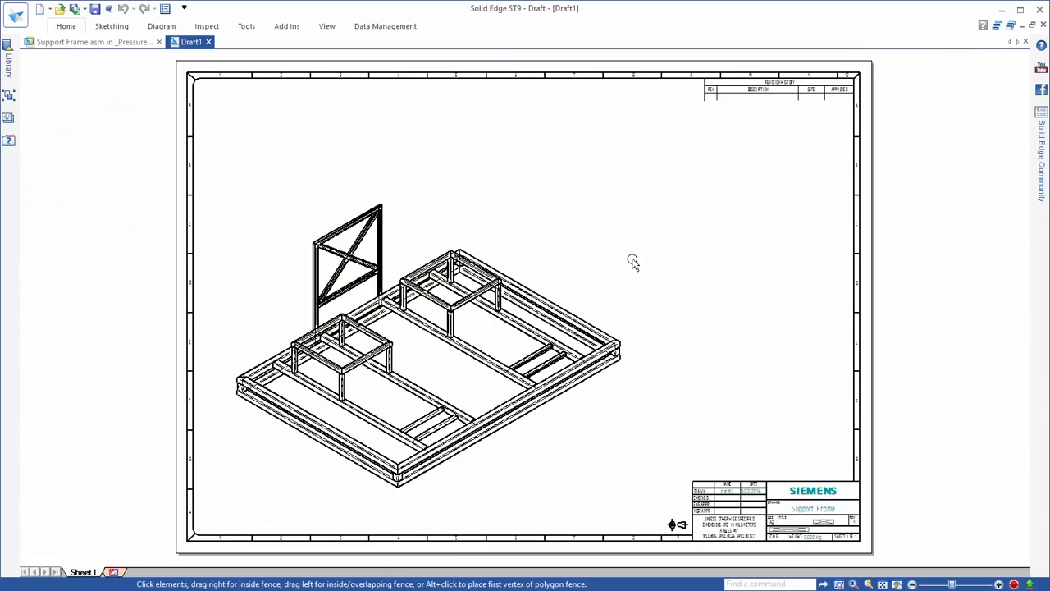
click(630, 262)
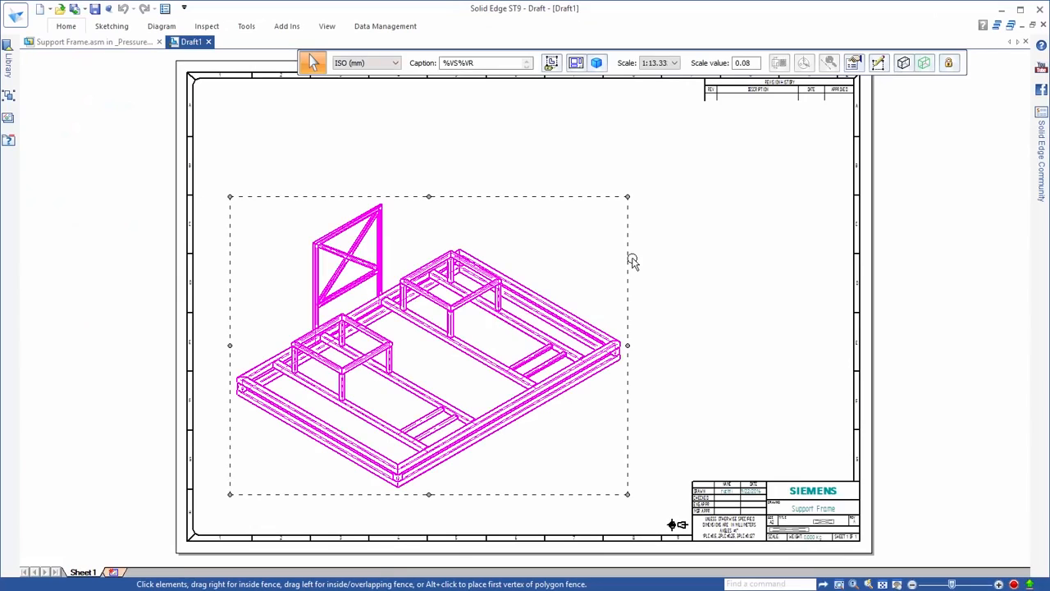
right_click(630, 261)
click(631, 224)
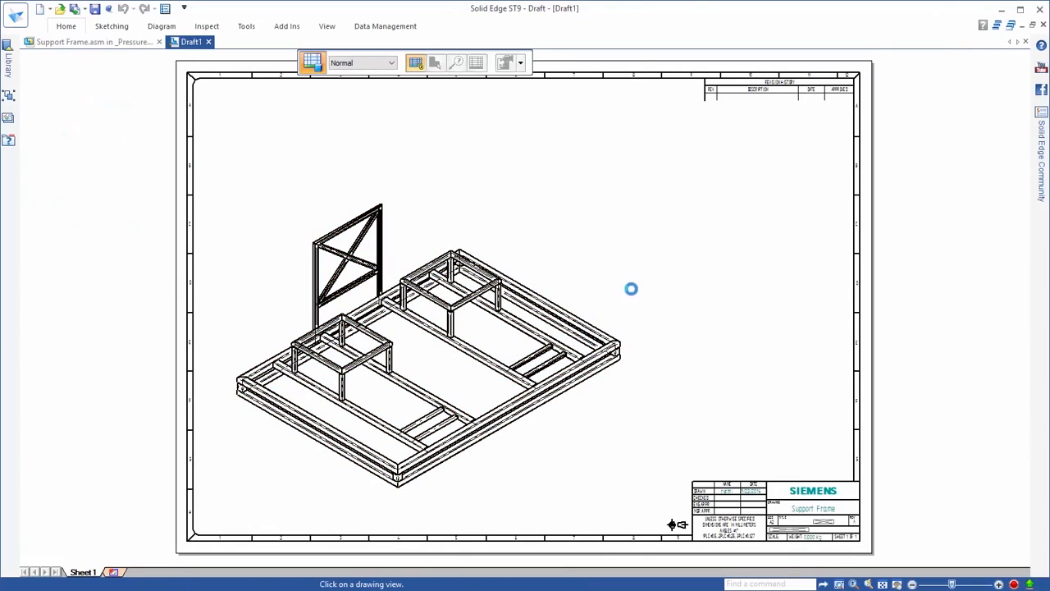
click(631, 289)
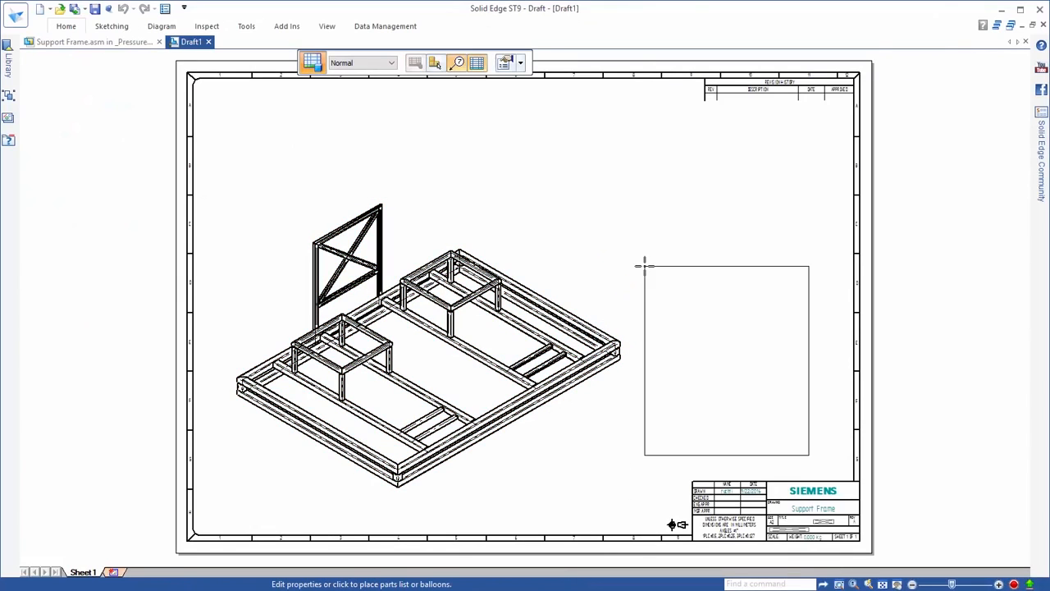
click(520, 63)
click(532, 95)
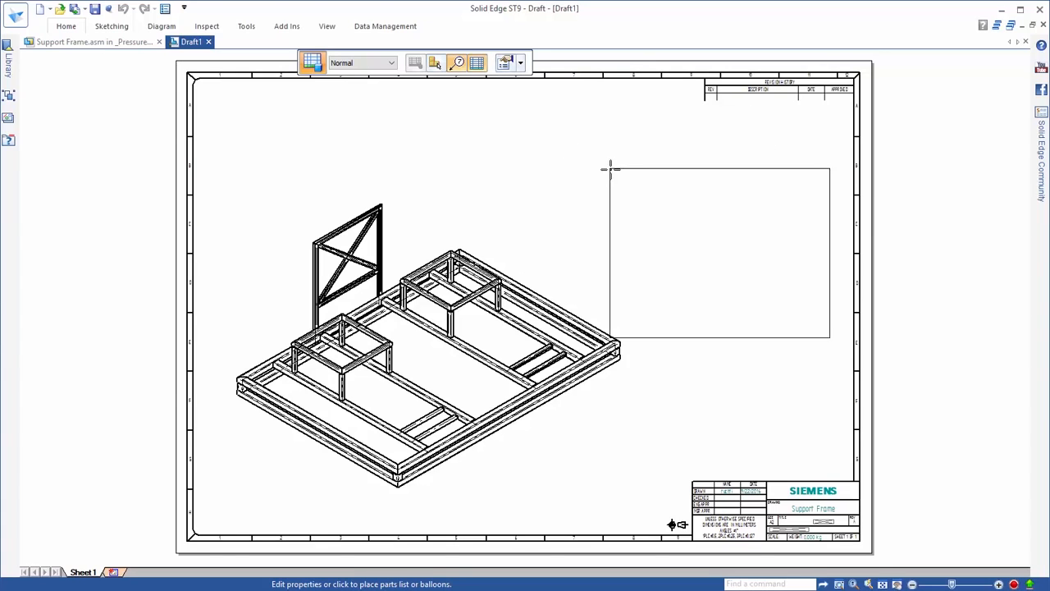
click(621, 115)
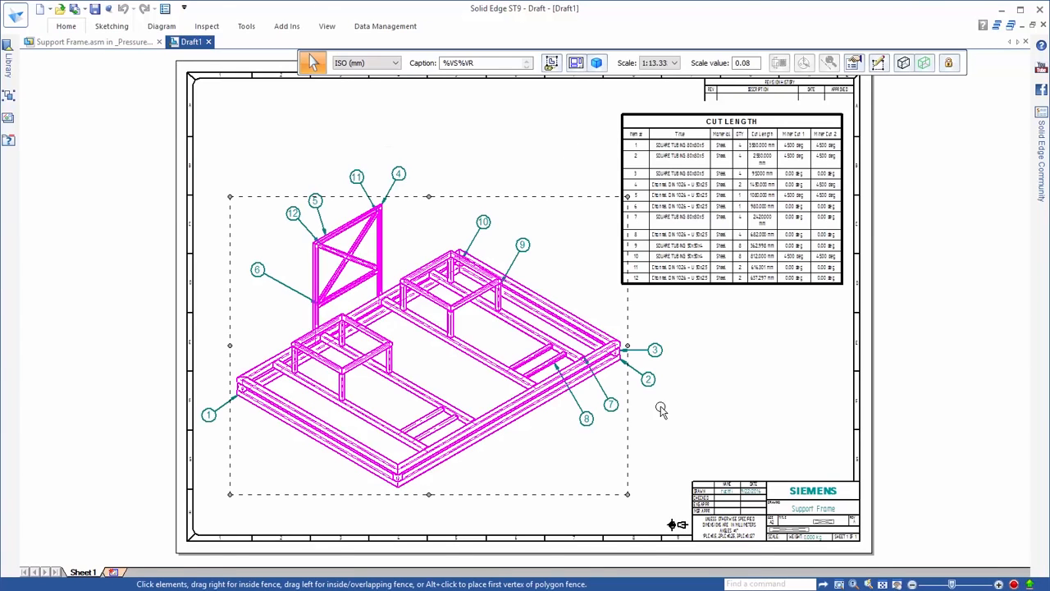
Widen the Cut Length column of the parts list so every length fits on one line.
click(775, 352)
scroll(763, 215, up, 5)
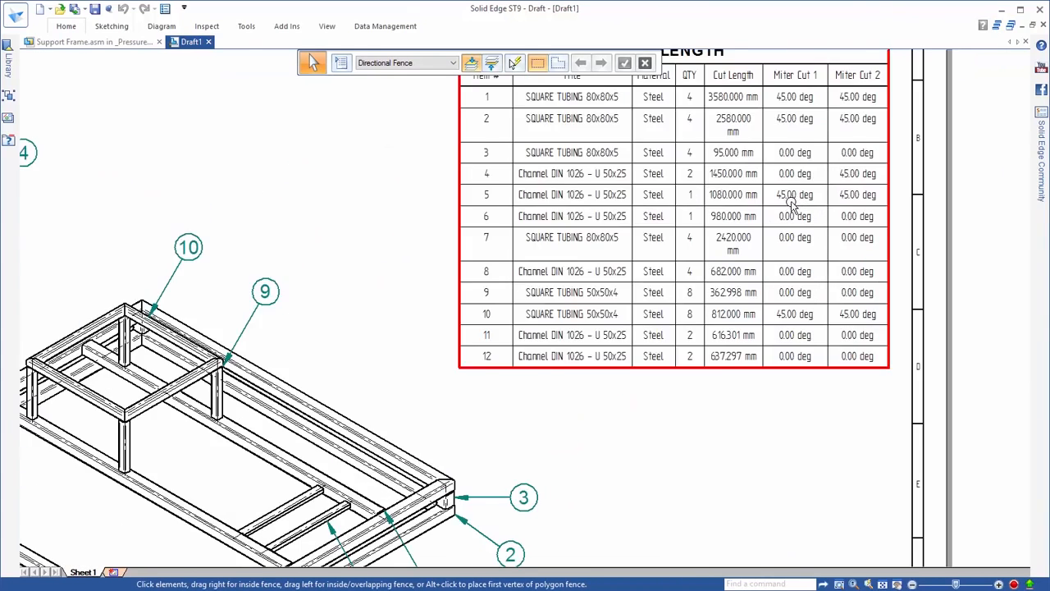
click(753, 259)
double_click(753, 258)
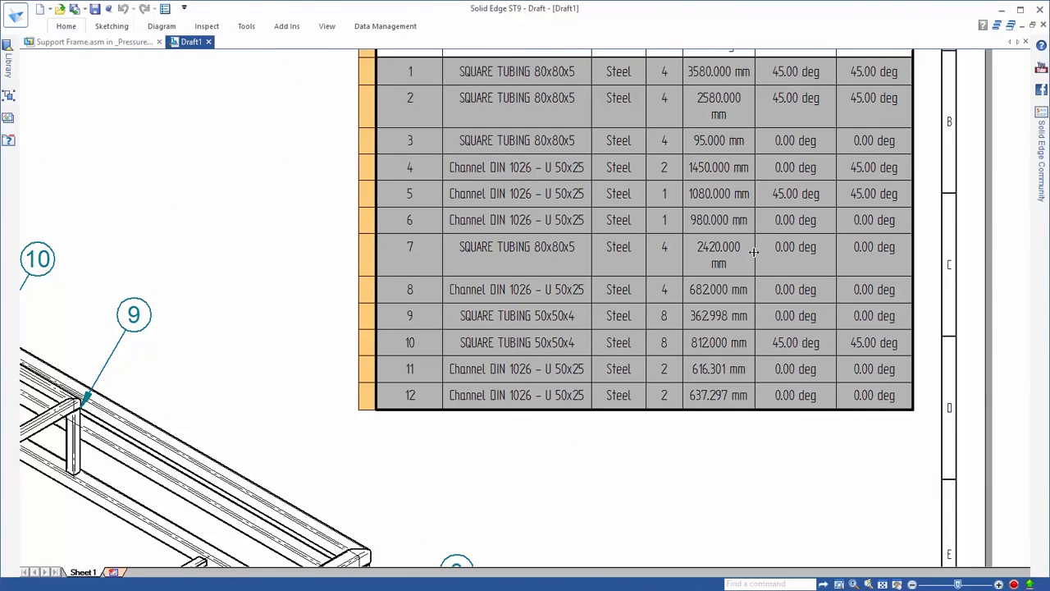
drag(755, 251, 772, 251)
click(762, 479)
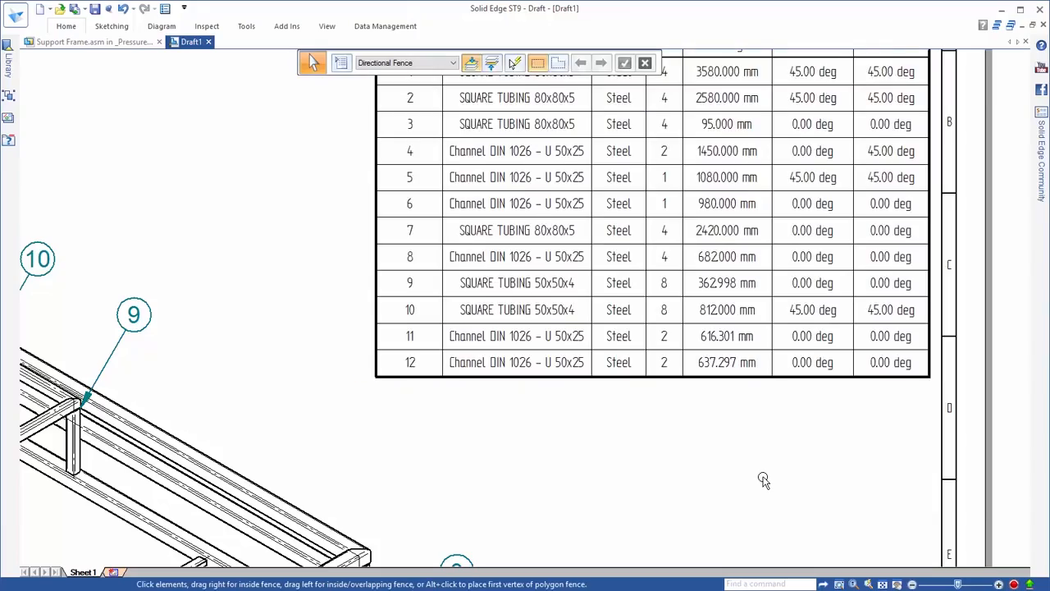
Reshape the balloon alignment outline around the frame view, pulling the balloons slightly closer to the frame.
scroll(763, 480, down, 2)
scroll(763, 480, down, 4)
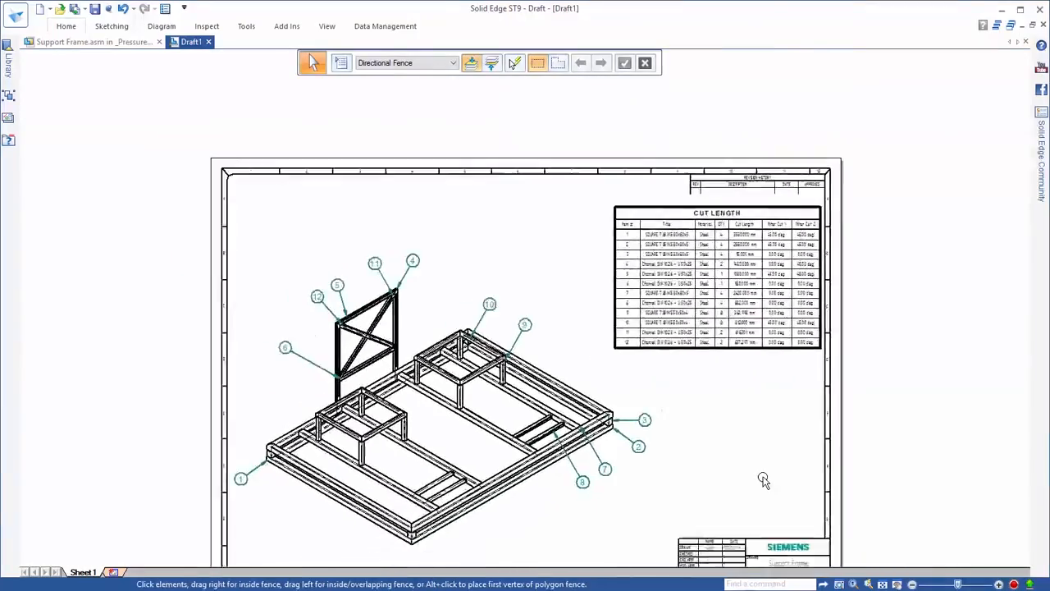
click(666, 372)
scroll(685, 373, up, 3)
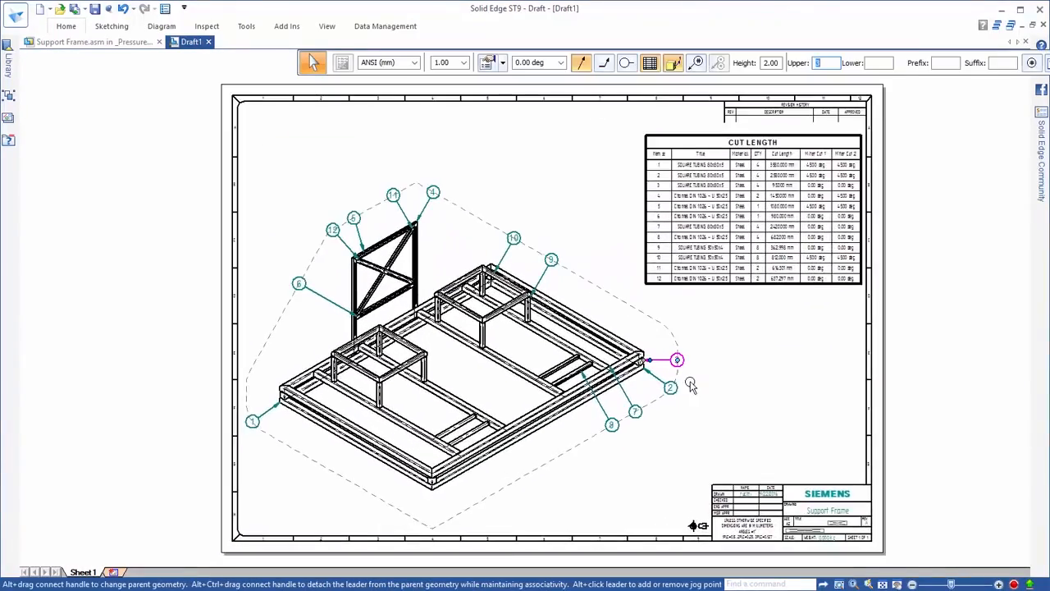
mouse_move(697, 354)
mouse_down()
mouse_move(691, 383)
mouse_move(694, 358)
mouse_up()
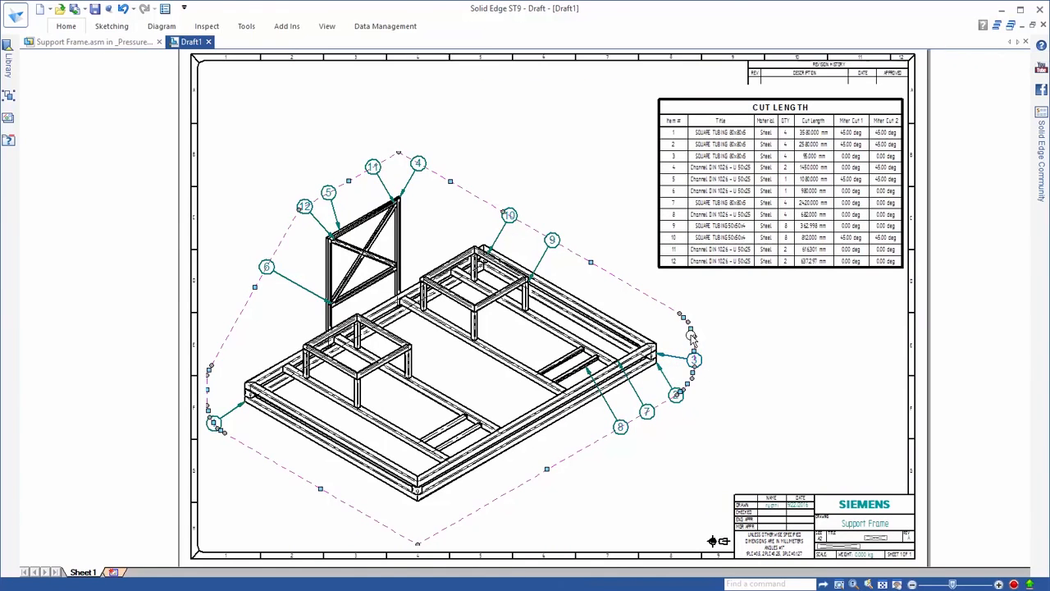
click(683, 318)
drag(683, 319, 680, 323)
click(743, 310)
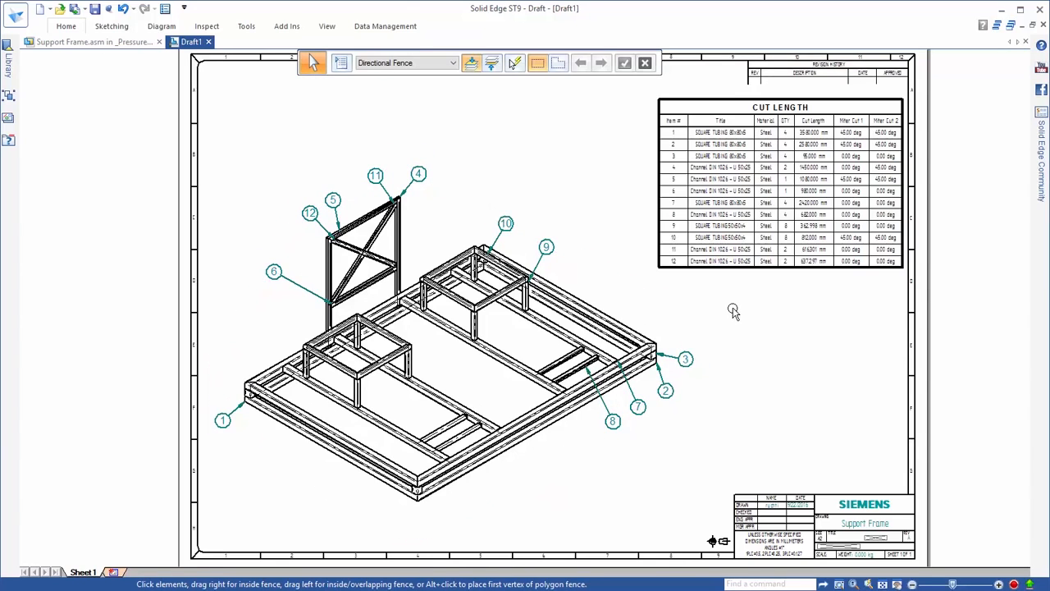
Place a second parts list for the frame view, using the saved total-length frame settings, just below the cut-length table.
right_drag(732, 309, 729, 268)
click(639, 335)
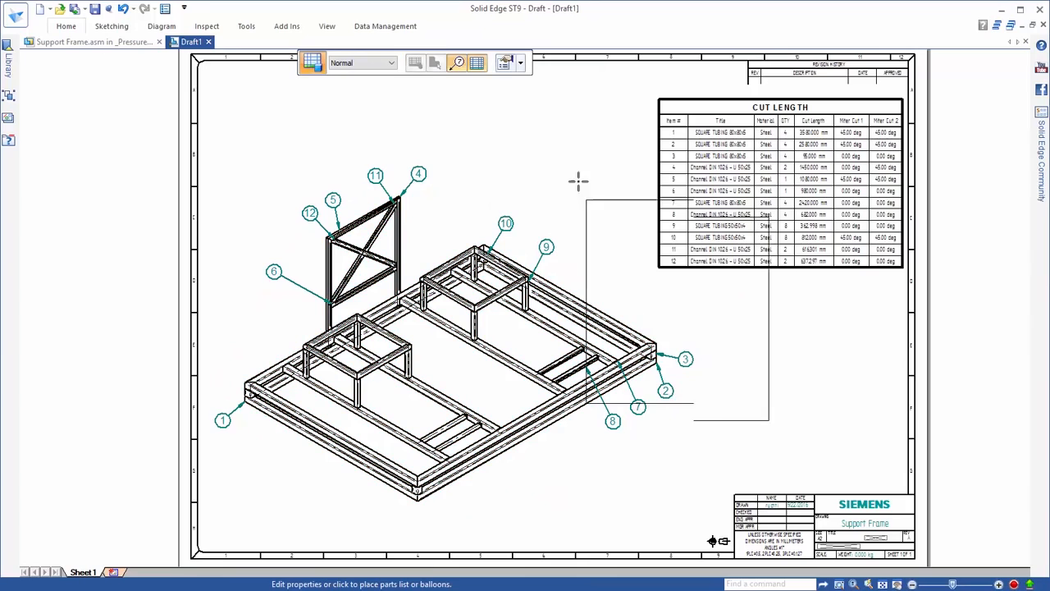
click(521, 63)
scroll(533, 105, down, 2)
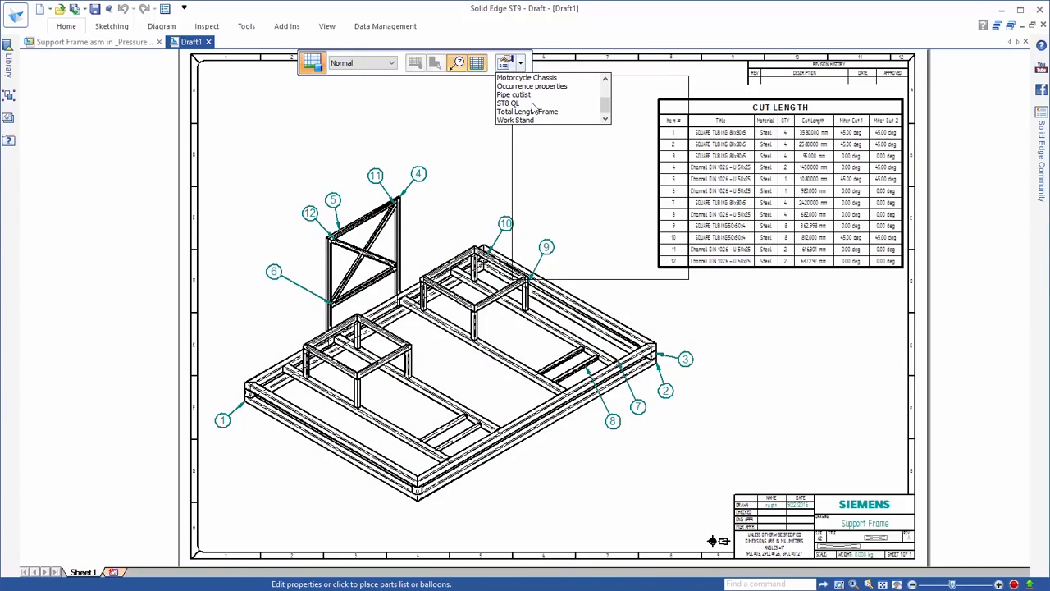
click(528, 112)
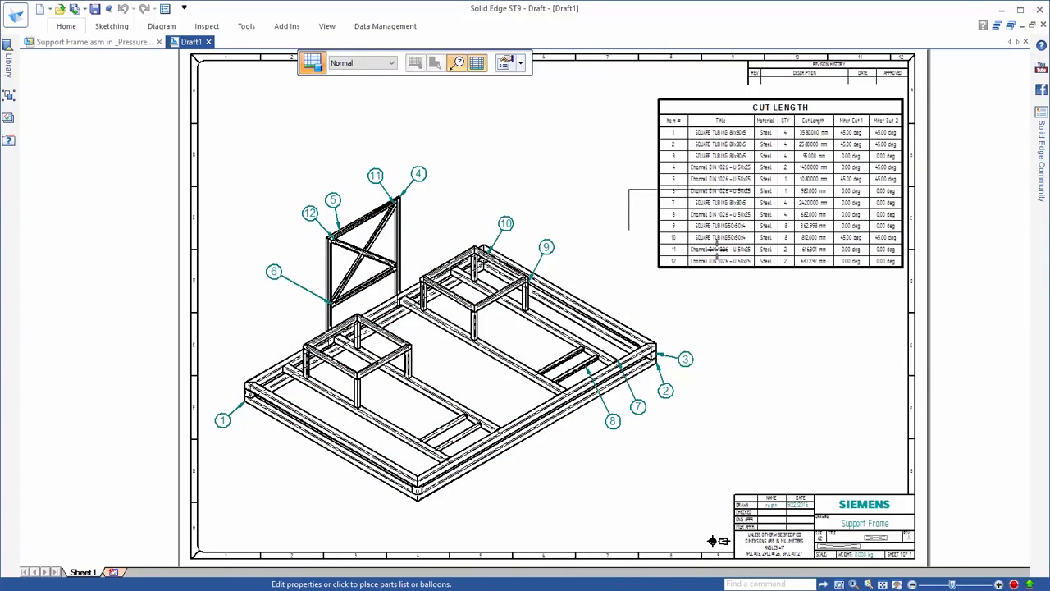
click(722, 283)
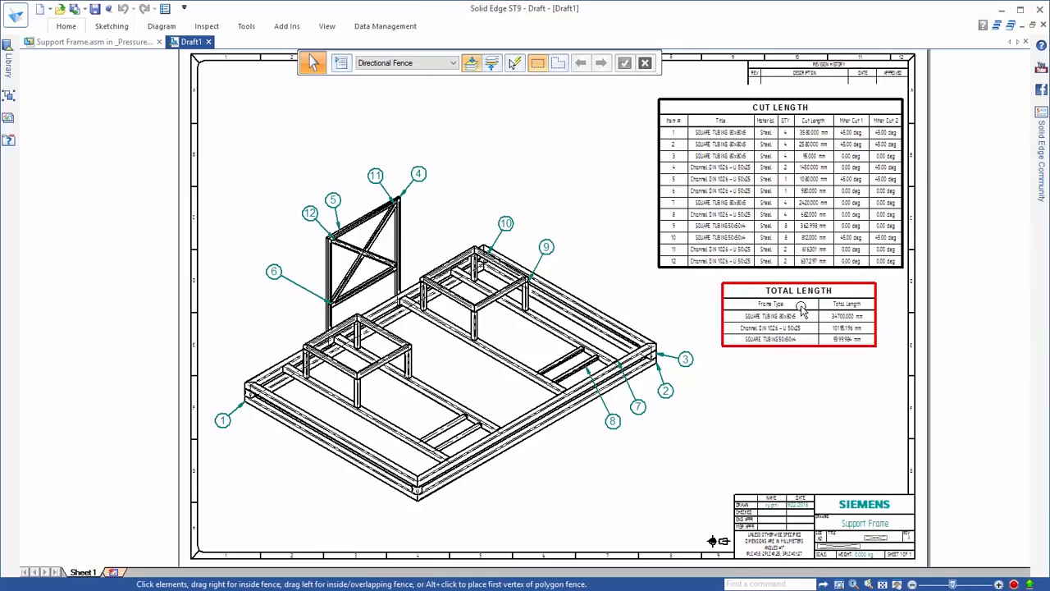
Set the frame rough cut end clearance of the total-length parts list to 5 mm.
scroll(800, 308, up, 5)
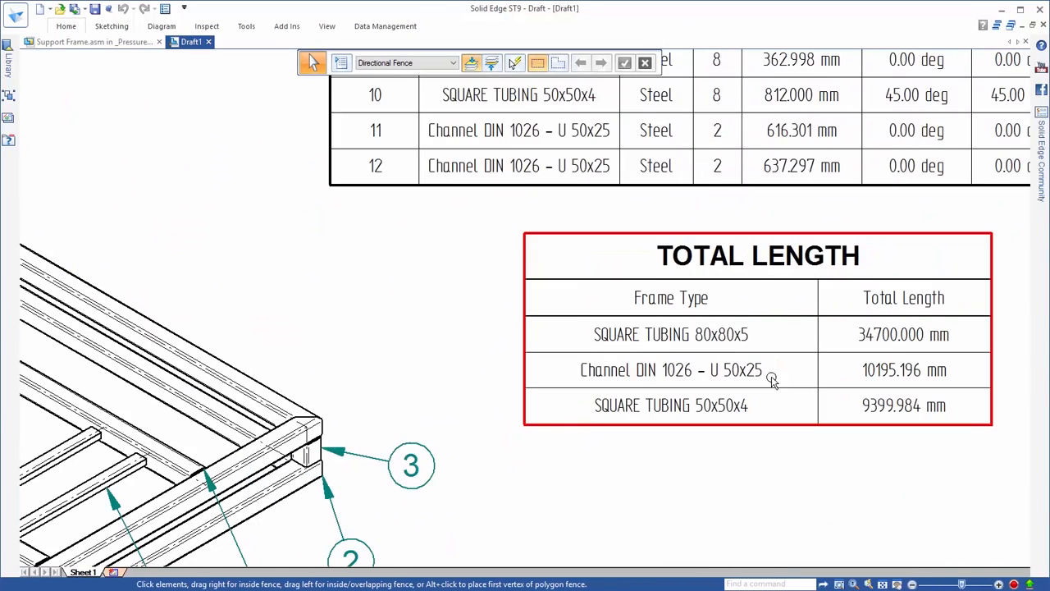
right_click(768, 429)
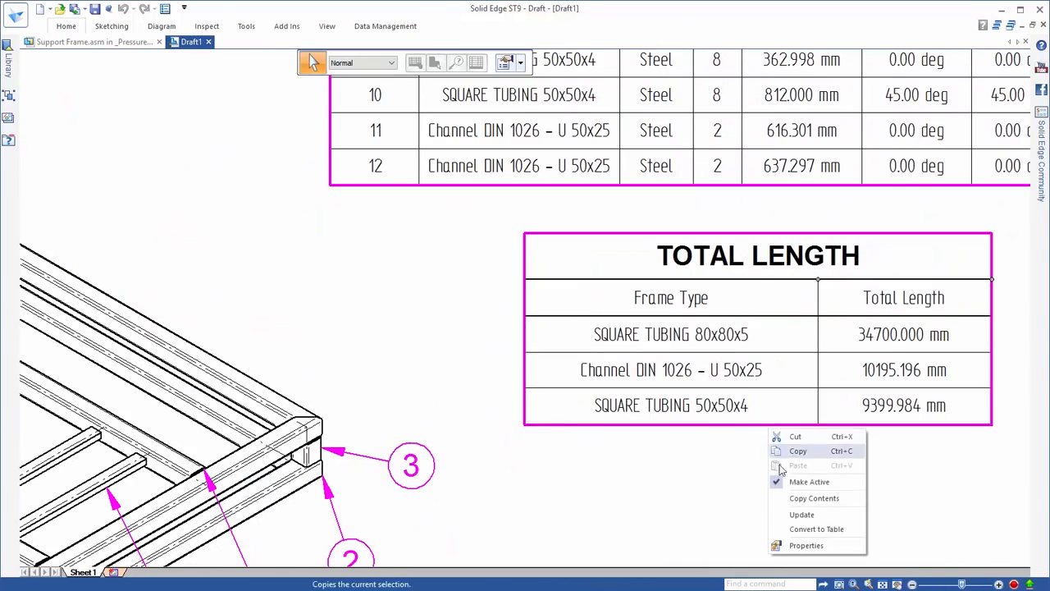
click(790, 545)
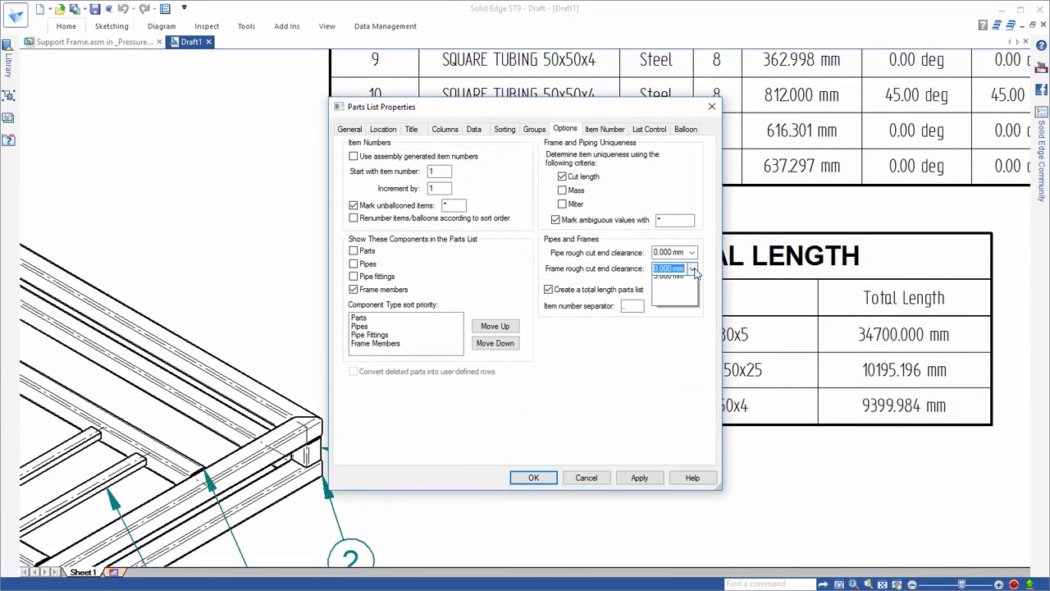
click(683, 284)
click(533, 478)
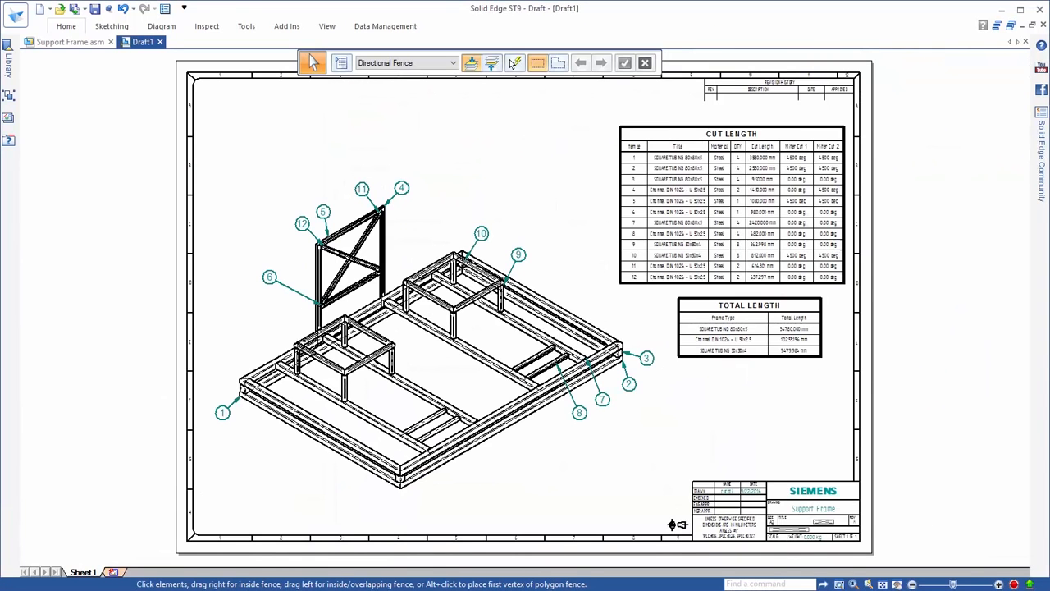
Place a model-derived 5 fillet weld symbol on the end of the short channel crossmember, with its leader running up into open space.
scroll(379, 394, up, 10)
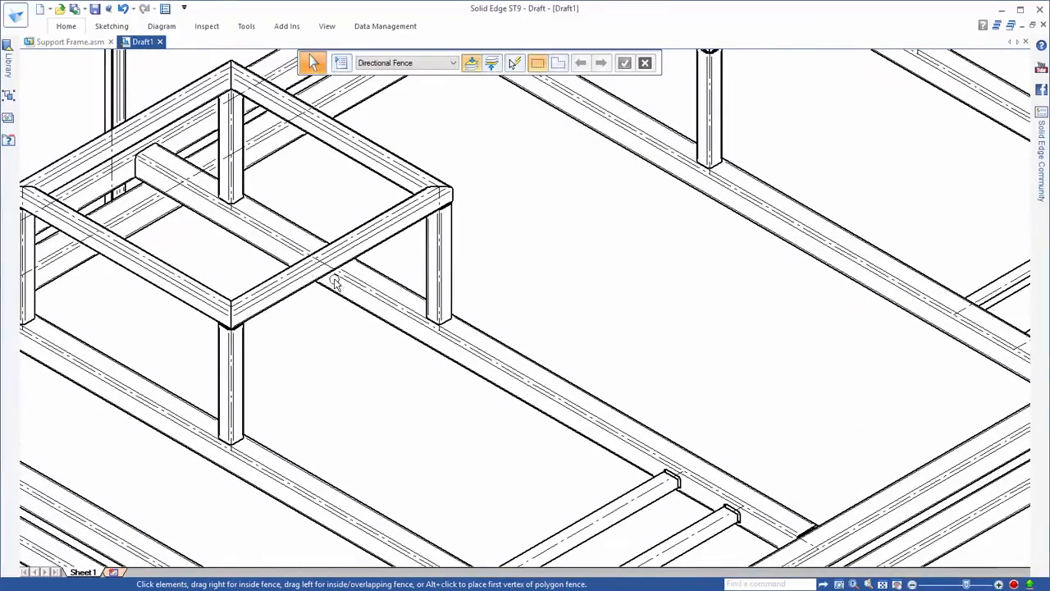
click(66, 25)
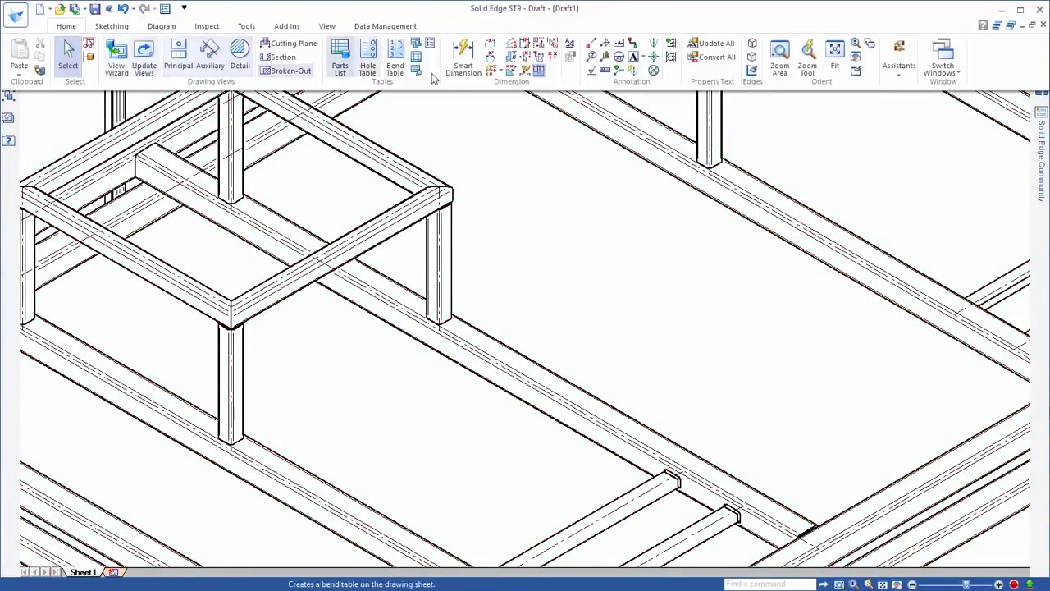
click(605, 43)
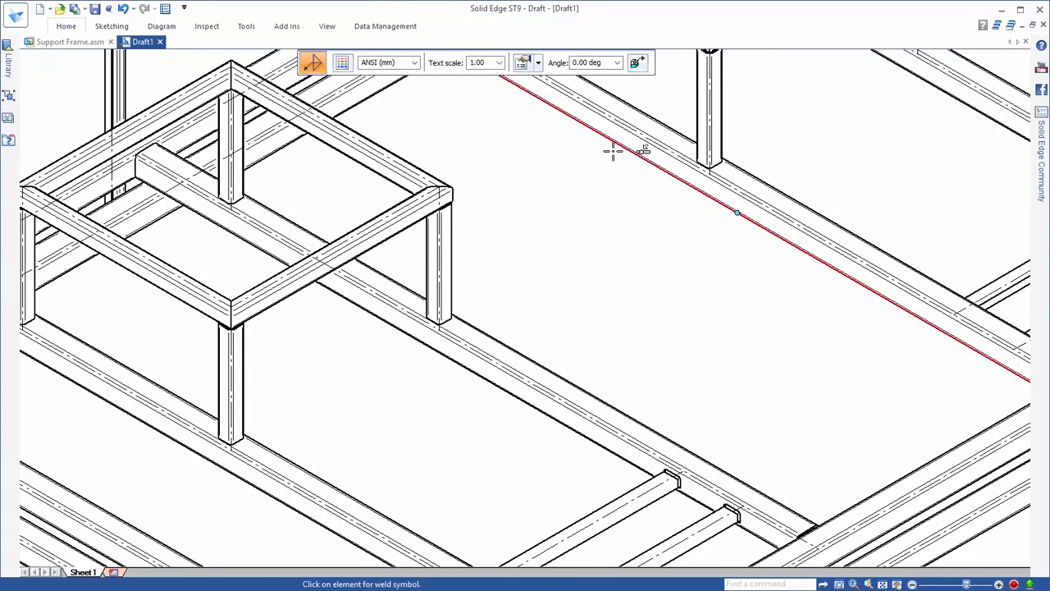
click(523, 64)
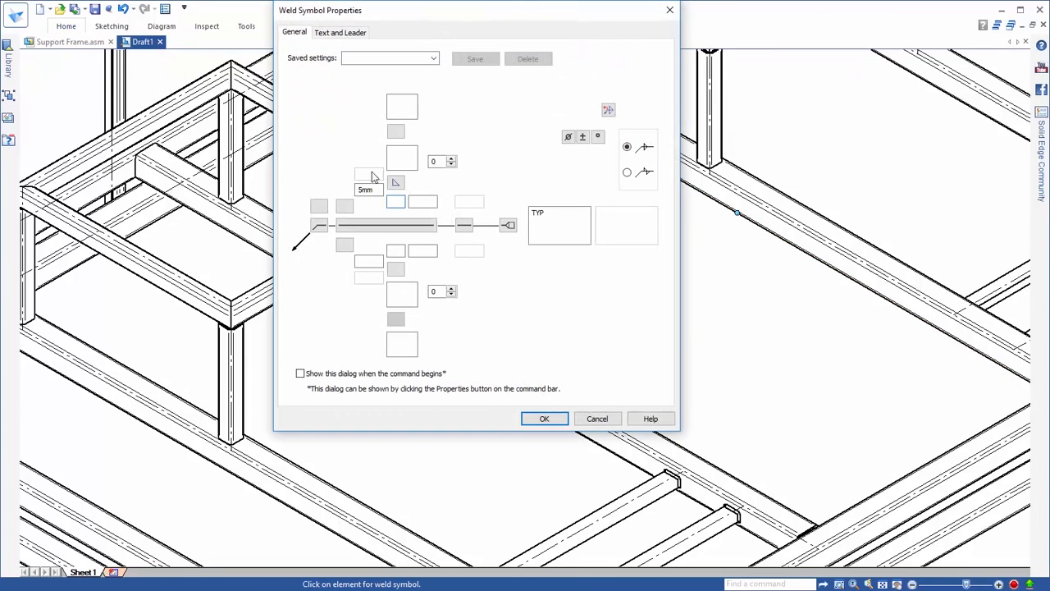
click(670, 11)
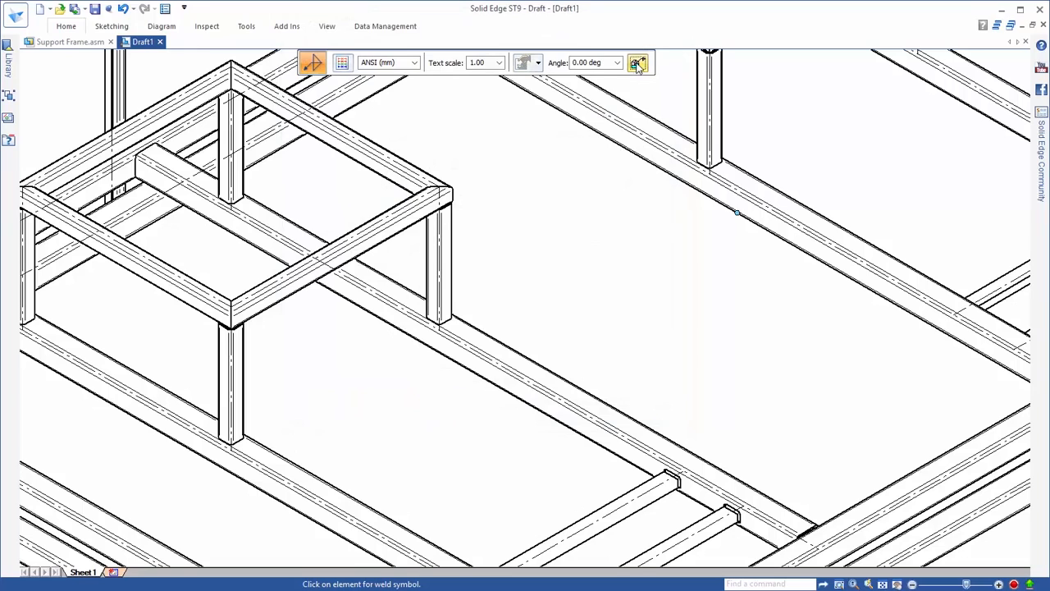
click(667, 464)
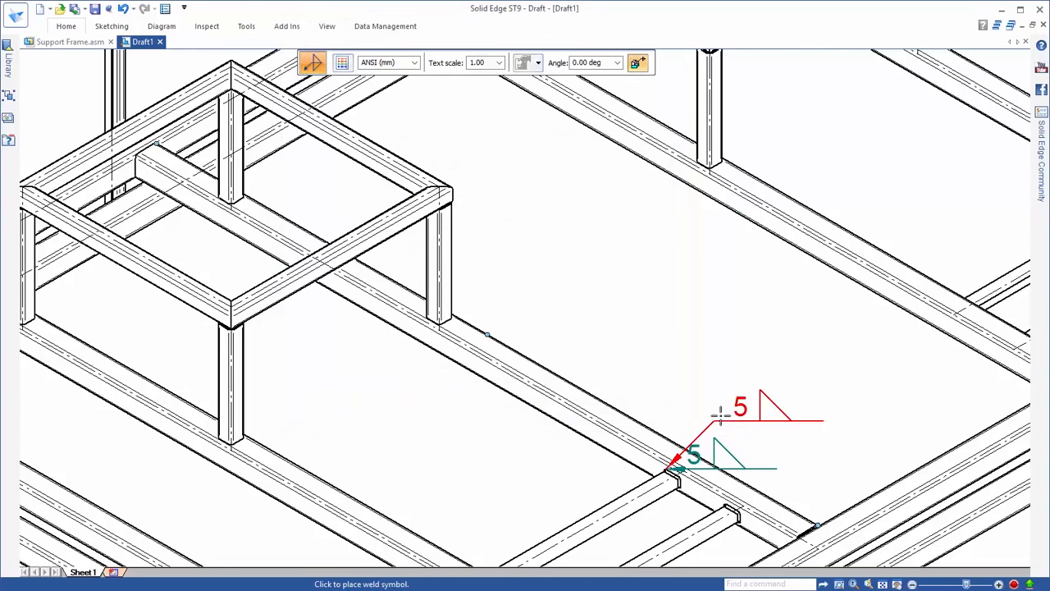
click(744, 400)
Place a model-derived 5mm TYP fillet weld symbol at the foot of the pump stand's leg, and fit the whole sheet in view.
click(454, 323)
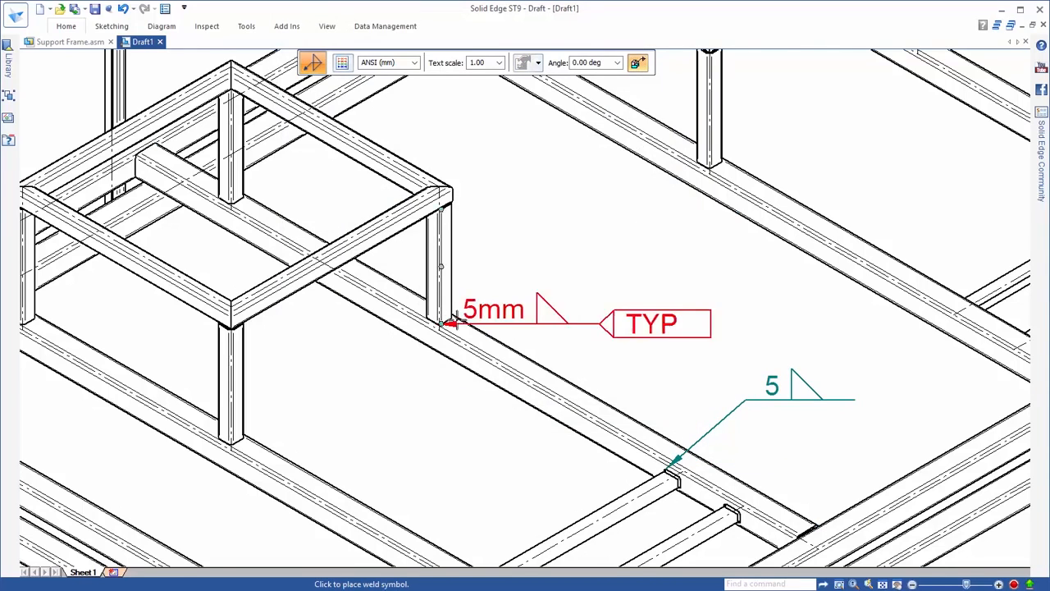
click(550, 287)
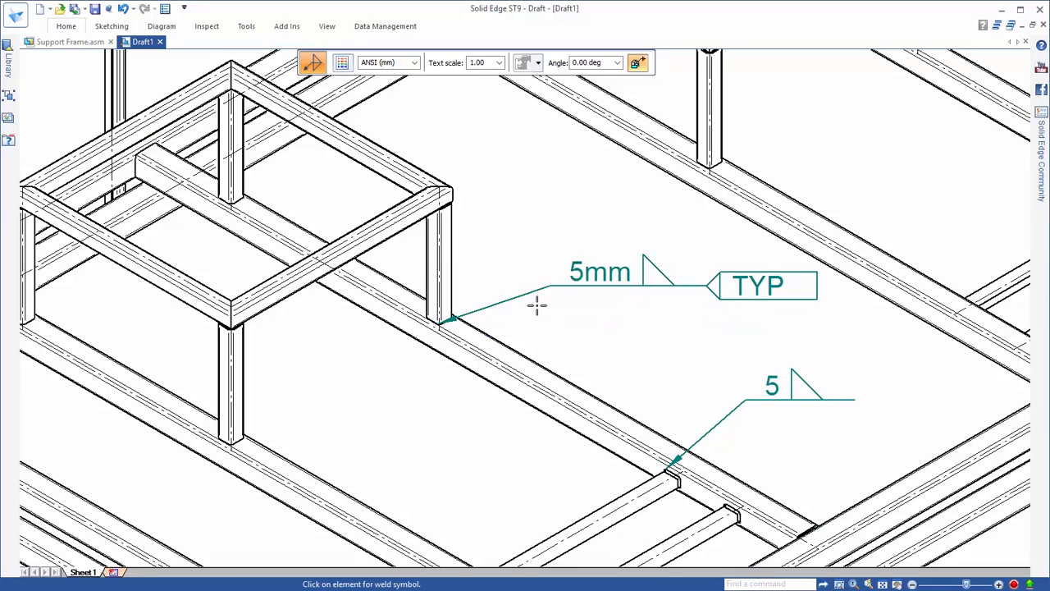
key(ctrl+f)
key(Escape)
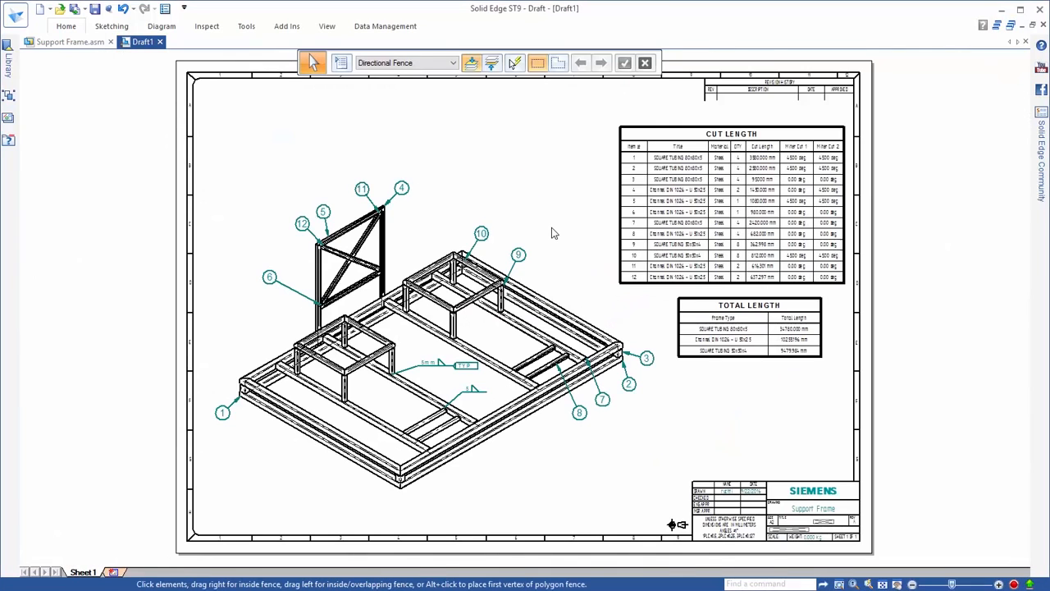